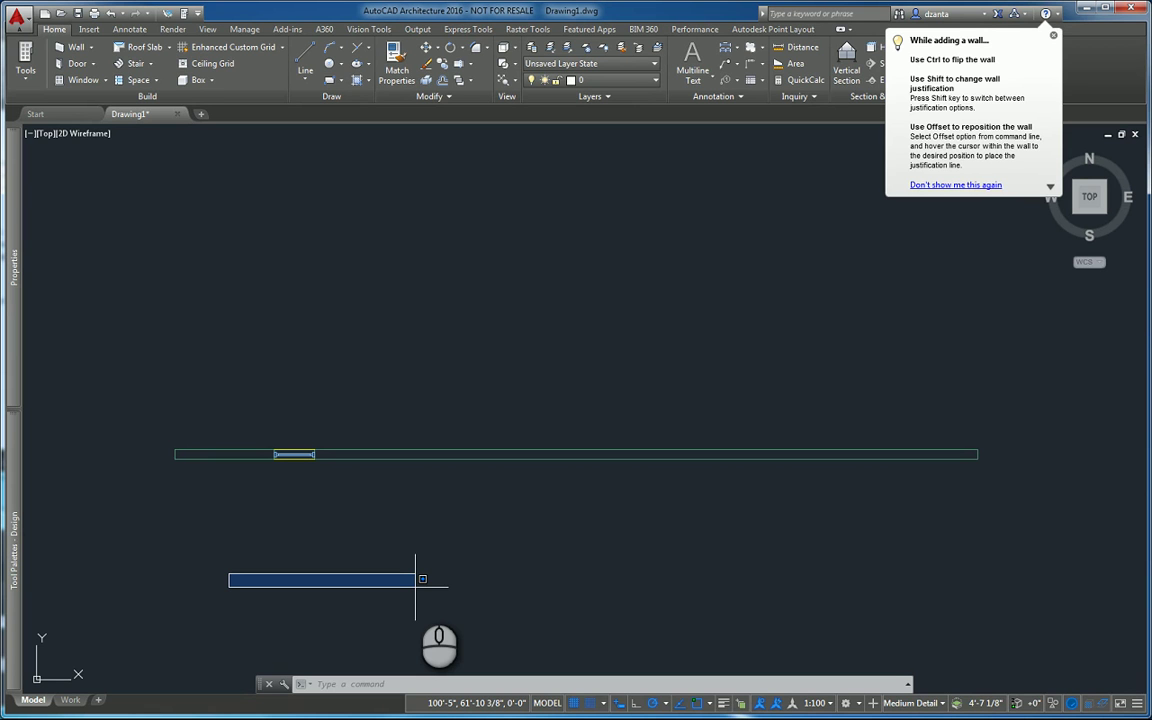
# Step: View the wall and its window in SW Isometric, and return to the top view
pyautogui.press('Escape')
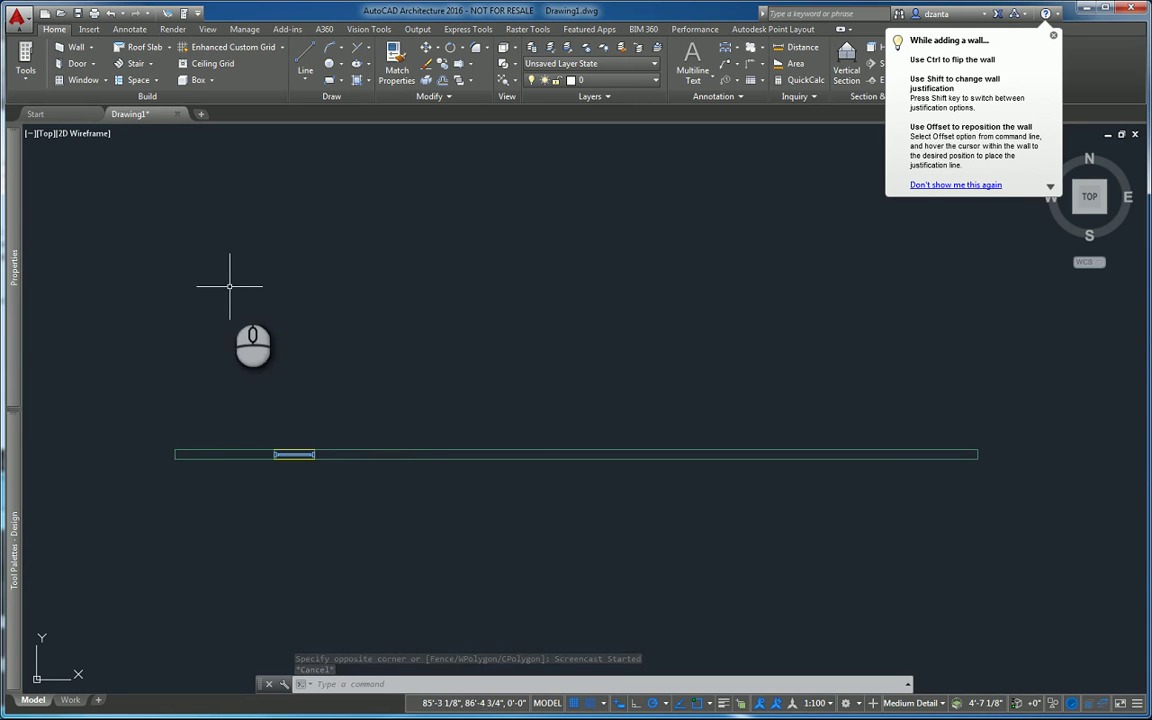
pyautogui.click(45, 133)
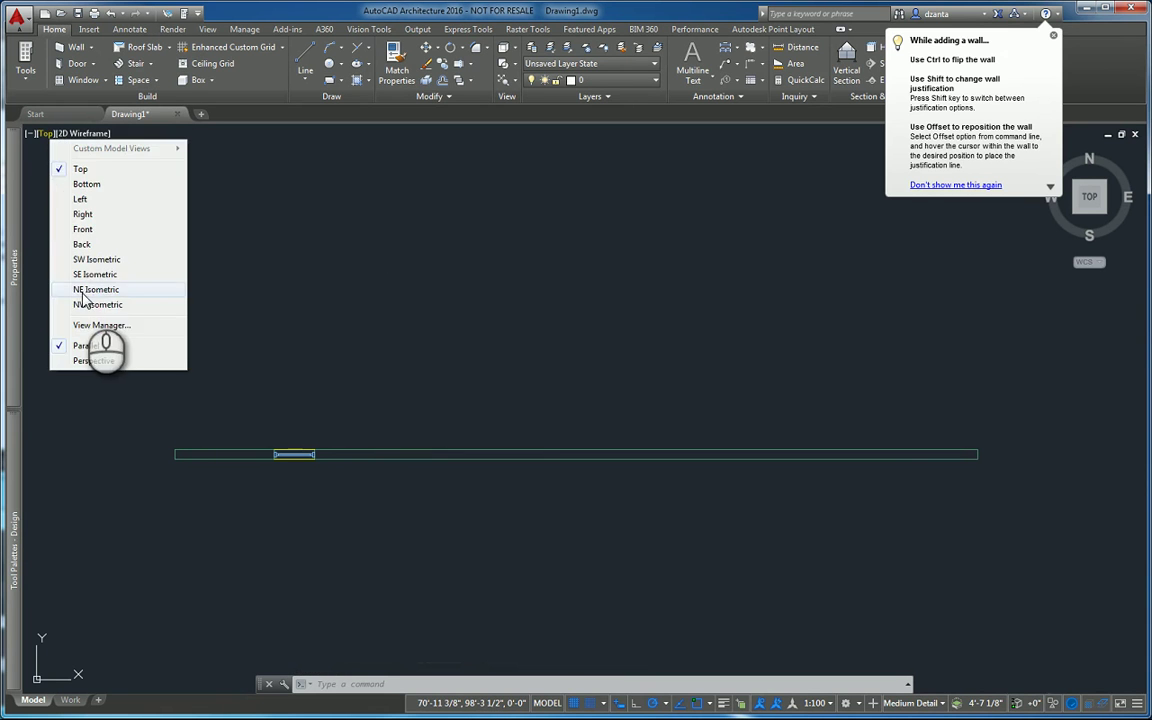
pyautogui.click(98, 260)
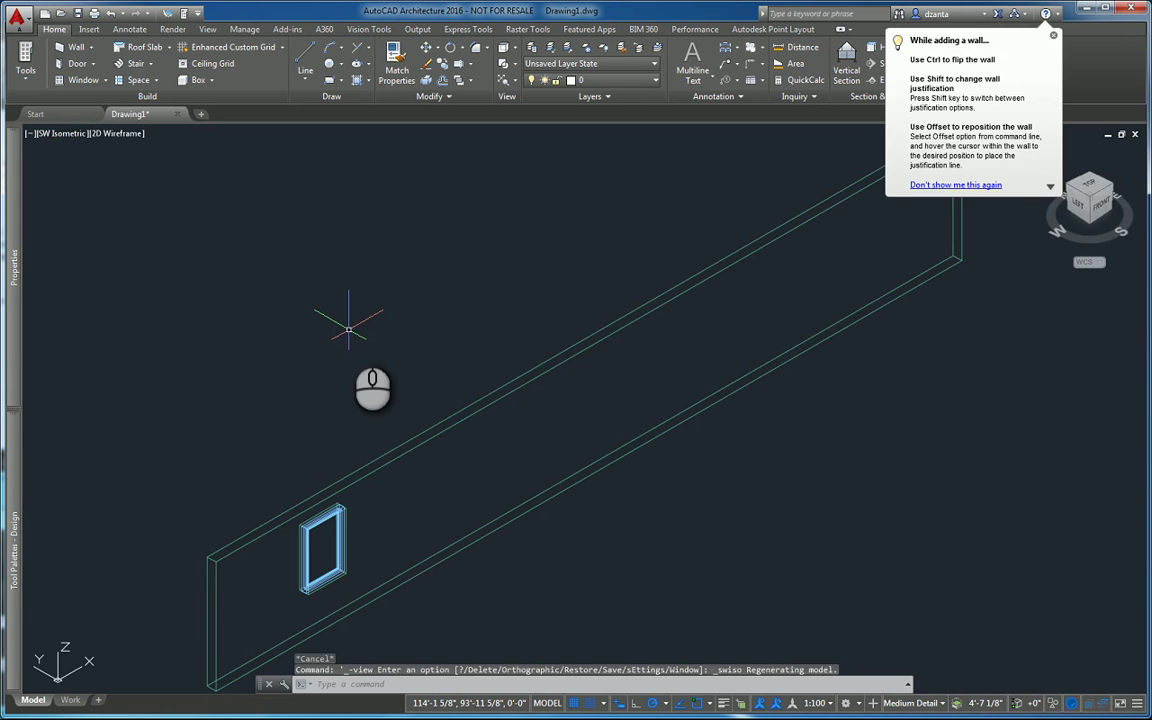
pyautogui.hotkey('ctrl', 'z')
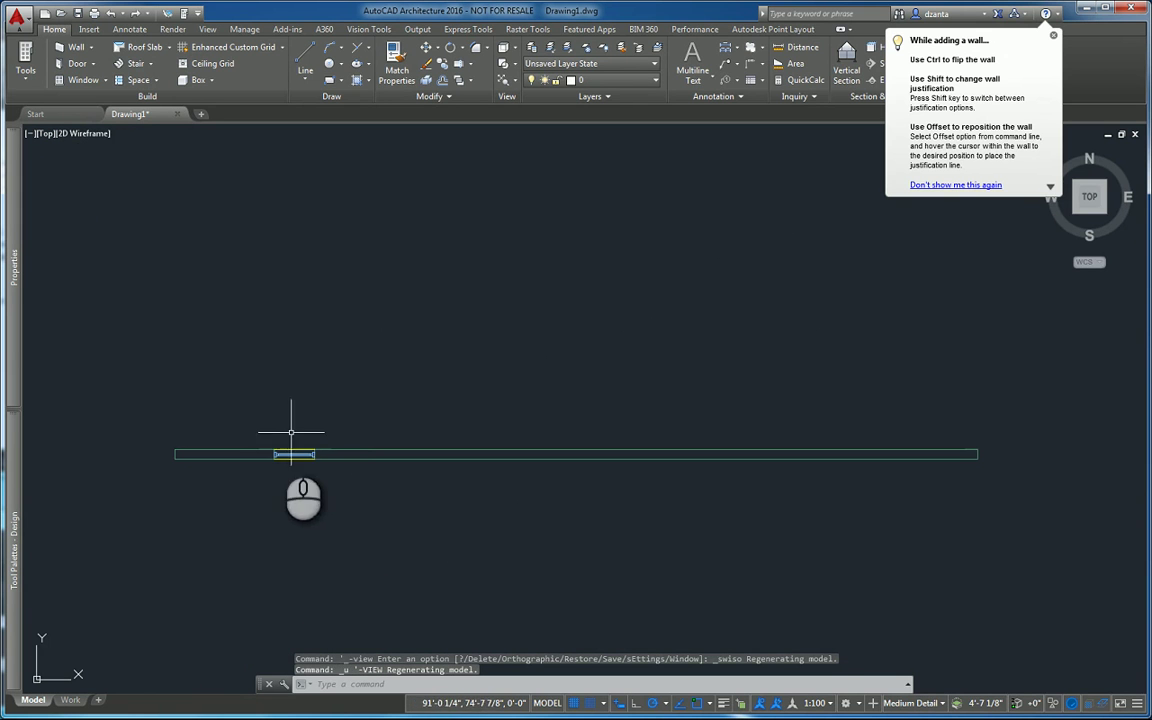
# Step: Try an AEC array of the window along the wall from its right edge at 4' spacing with six copies, and undo it
pyautogui.click(272, 504)
pyautogui.click(330, 402)
pyautogui.rightClick(350, 345)
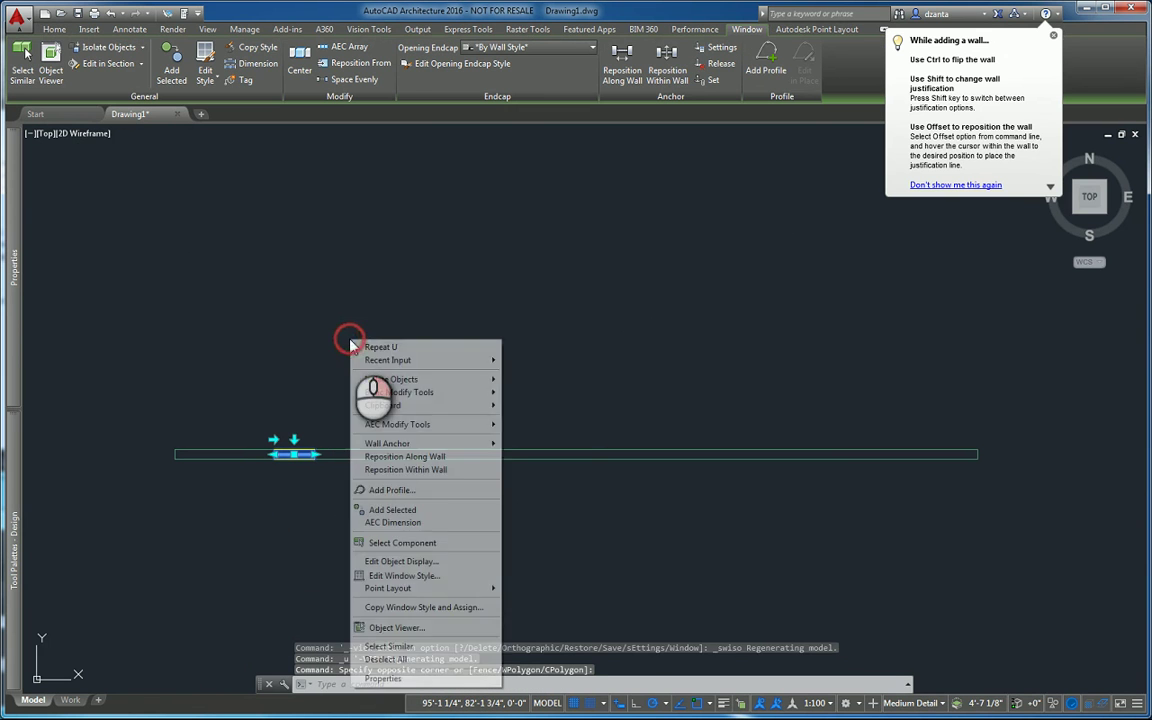
pyautogui.moveTo(397, 426)
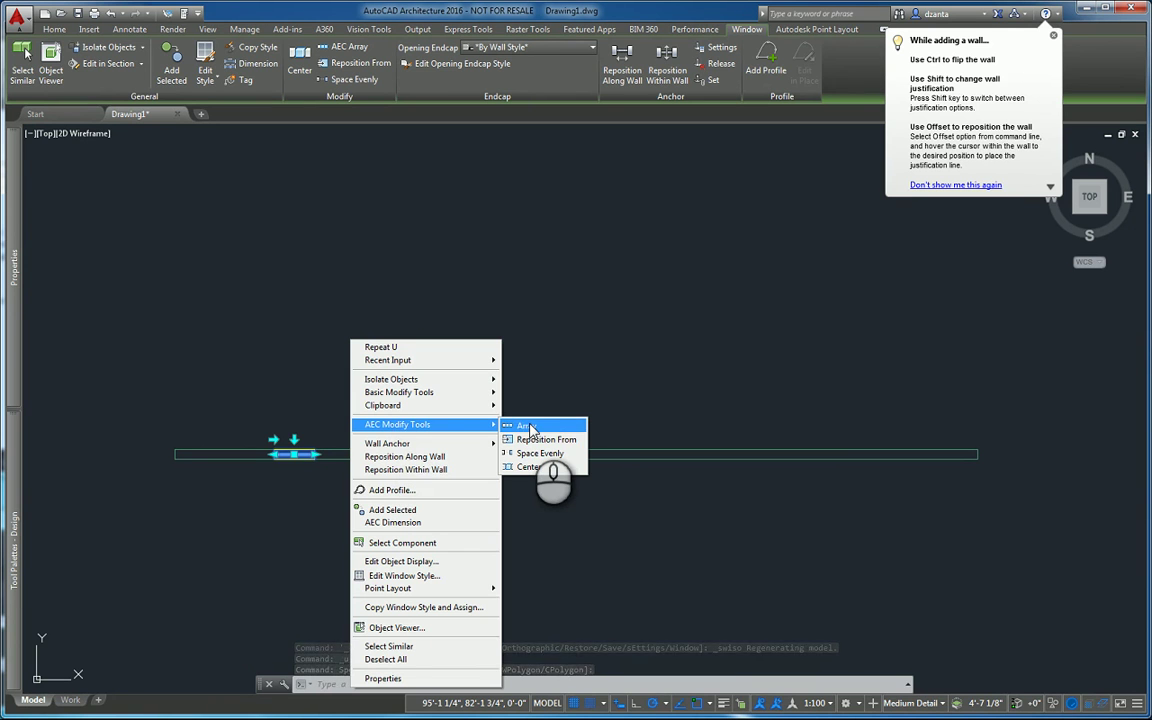
pyautogui.click(527, 427)
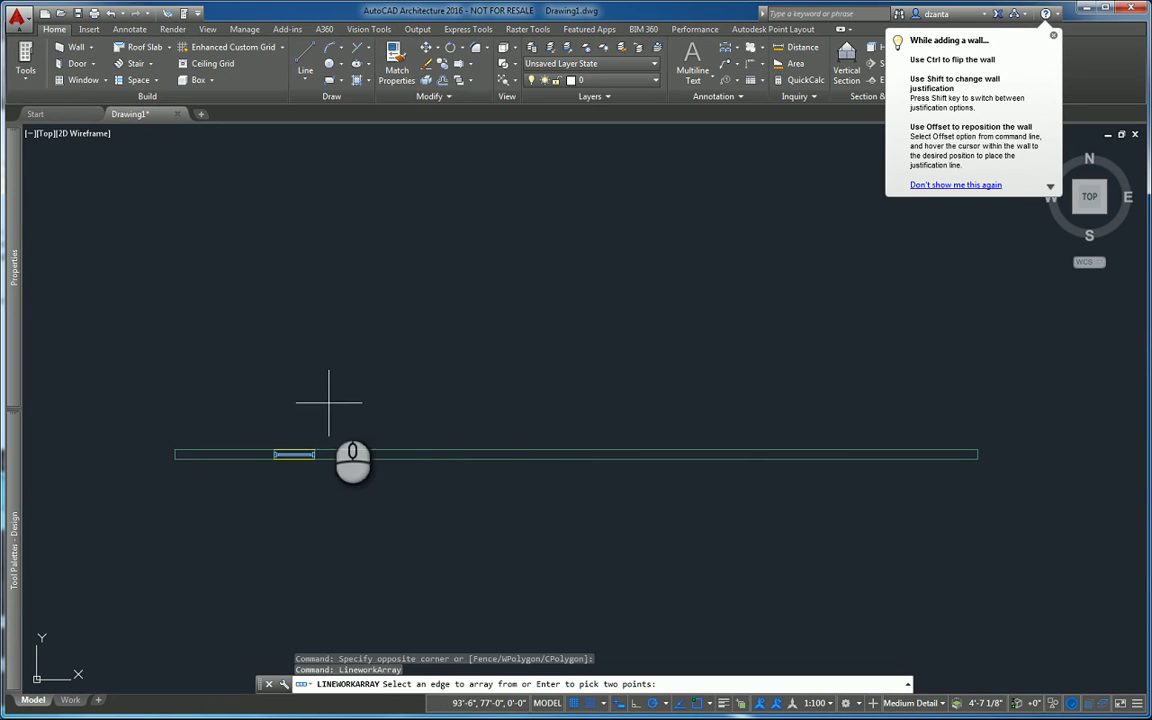
pyautogui.scroll(5, 319, 408)
pyautogui.click(300, 597)
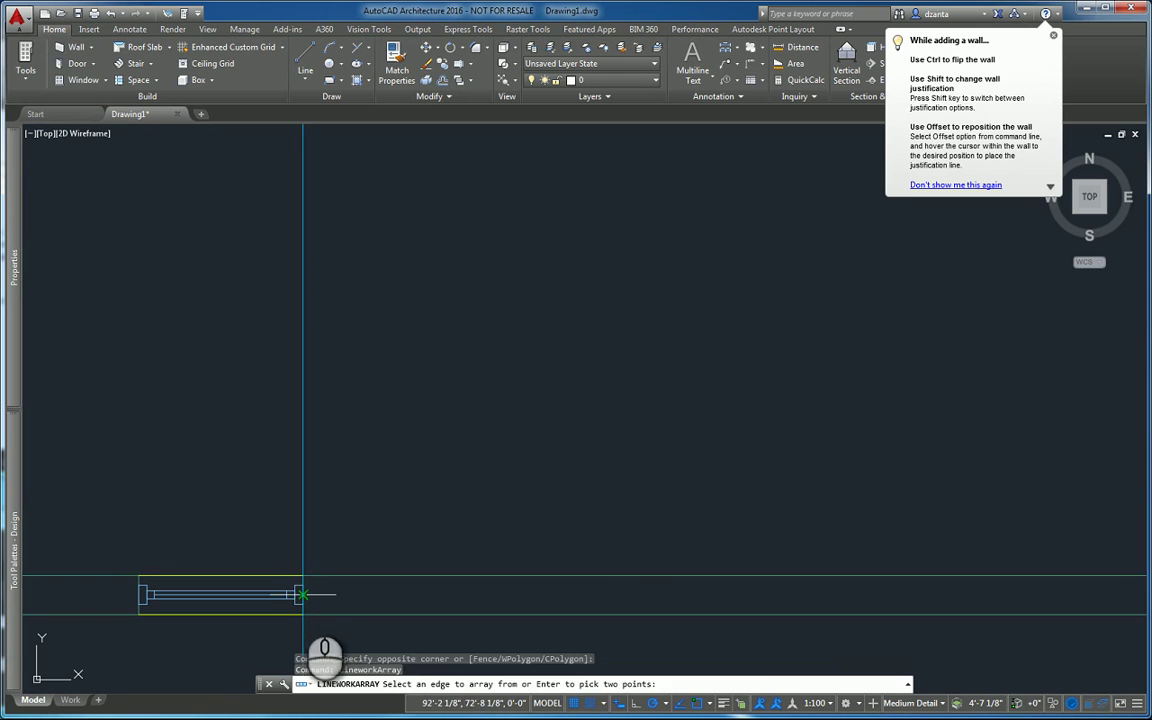
pyautogui.scroll(-4, 402, 553)
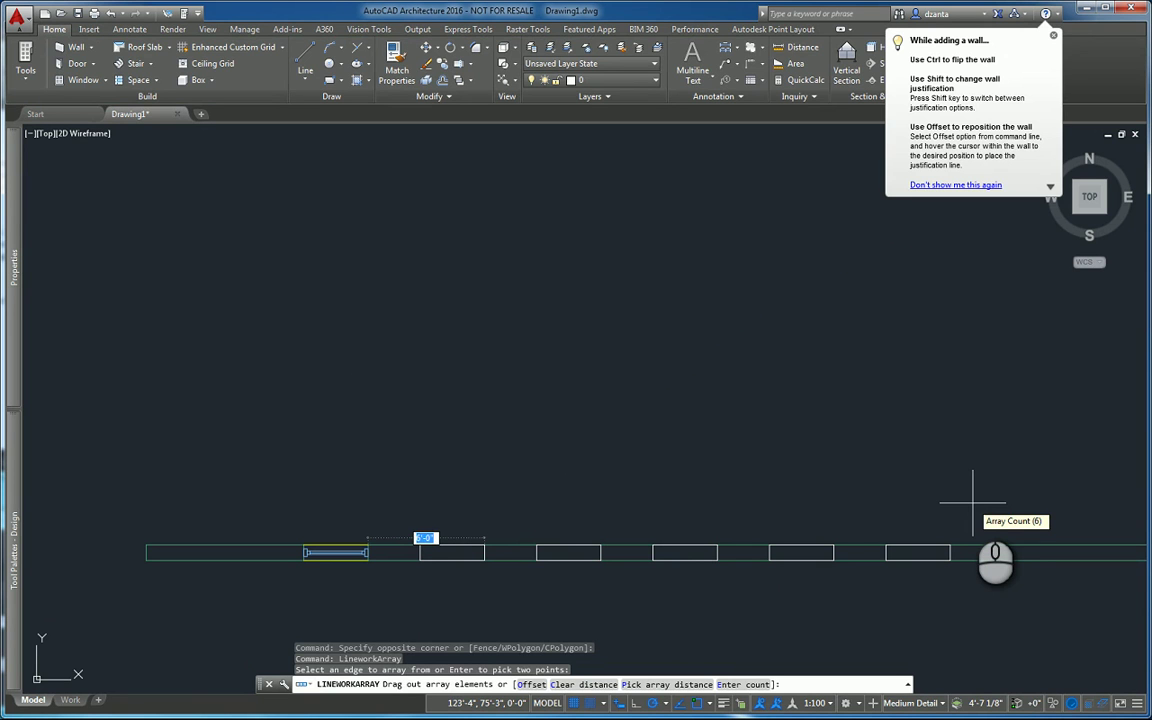
pyautogui.press('Return')
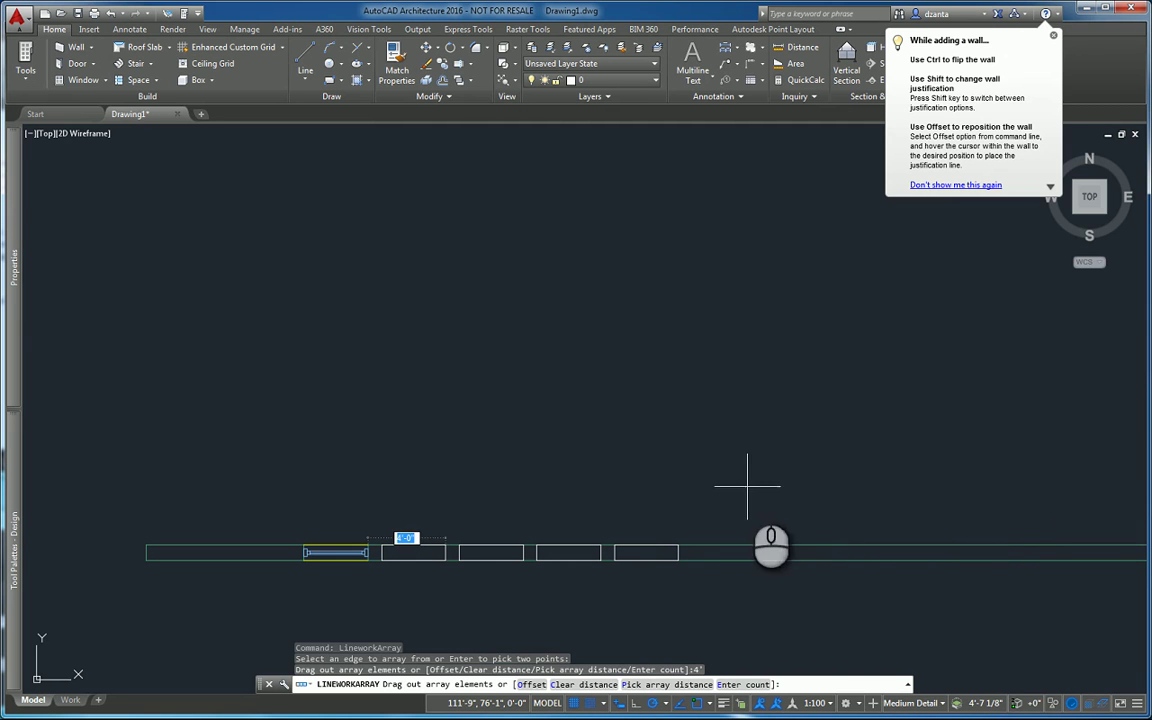
pyautogui.click(901, 487)
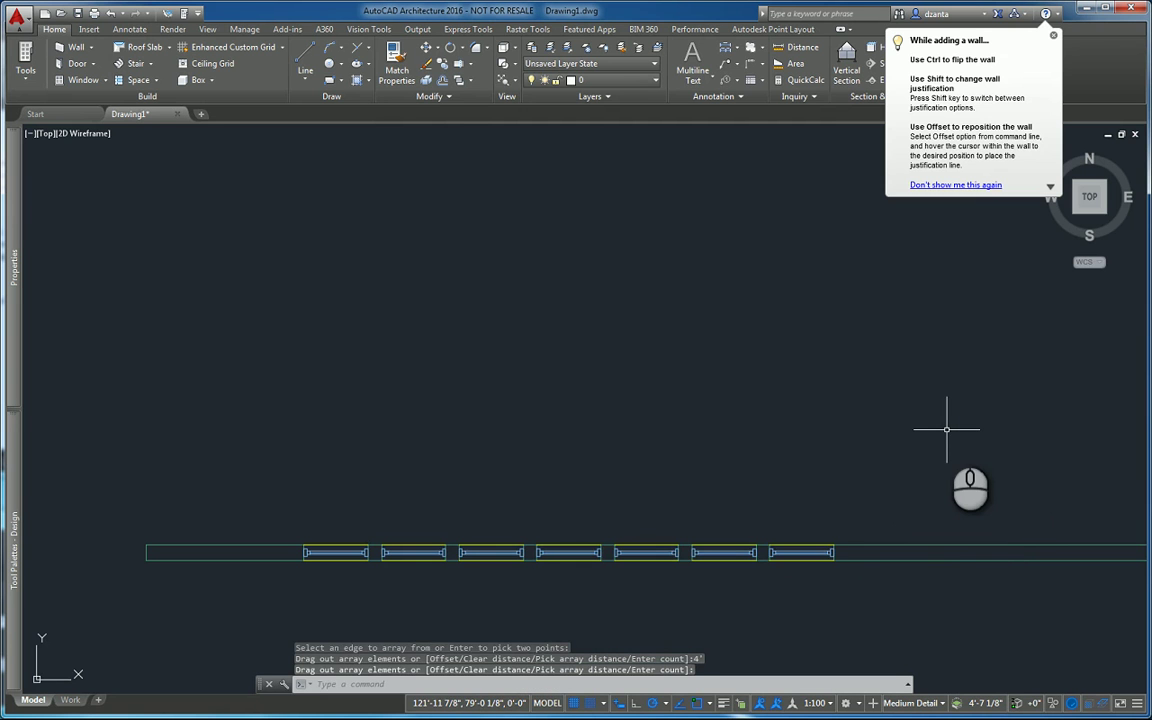
pyautogui.hotkey('ctrl', 'z')
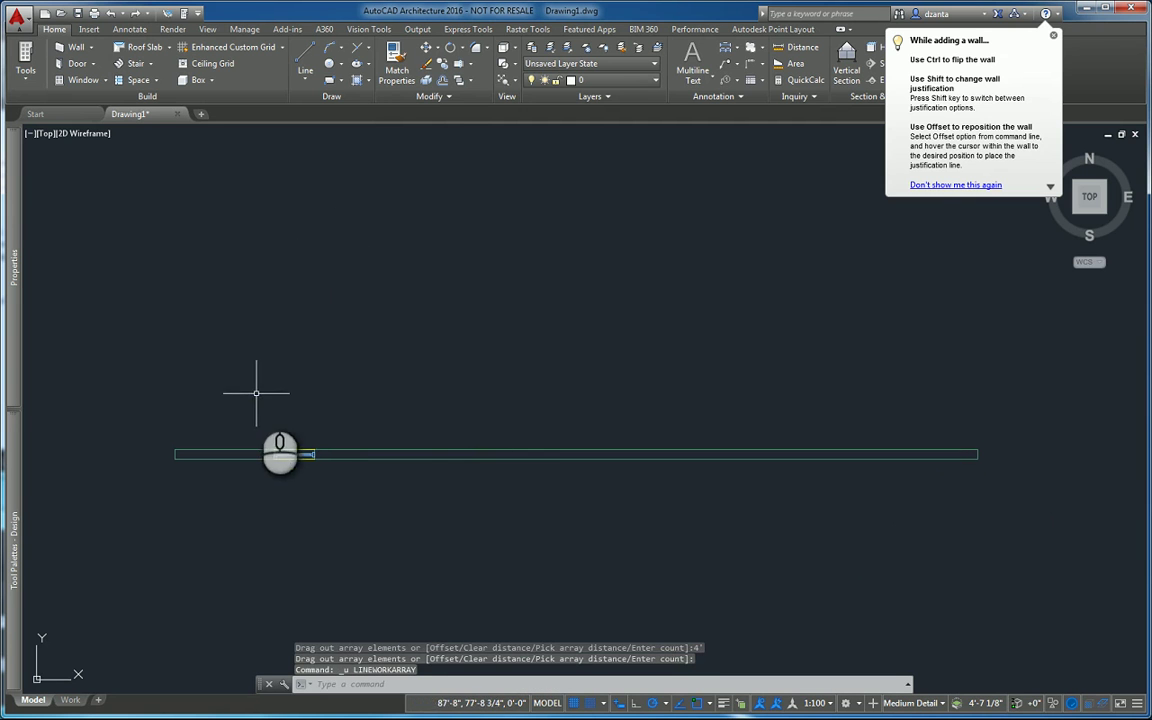
pyautogui.click(256, 393)
pyautogui.click(342, 480)
pyautogui.rightClick(392, 337)
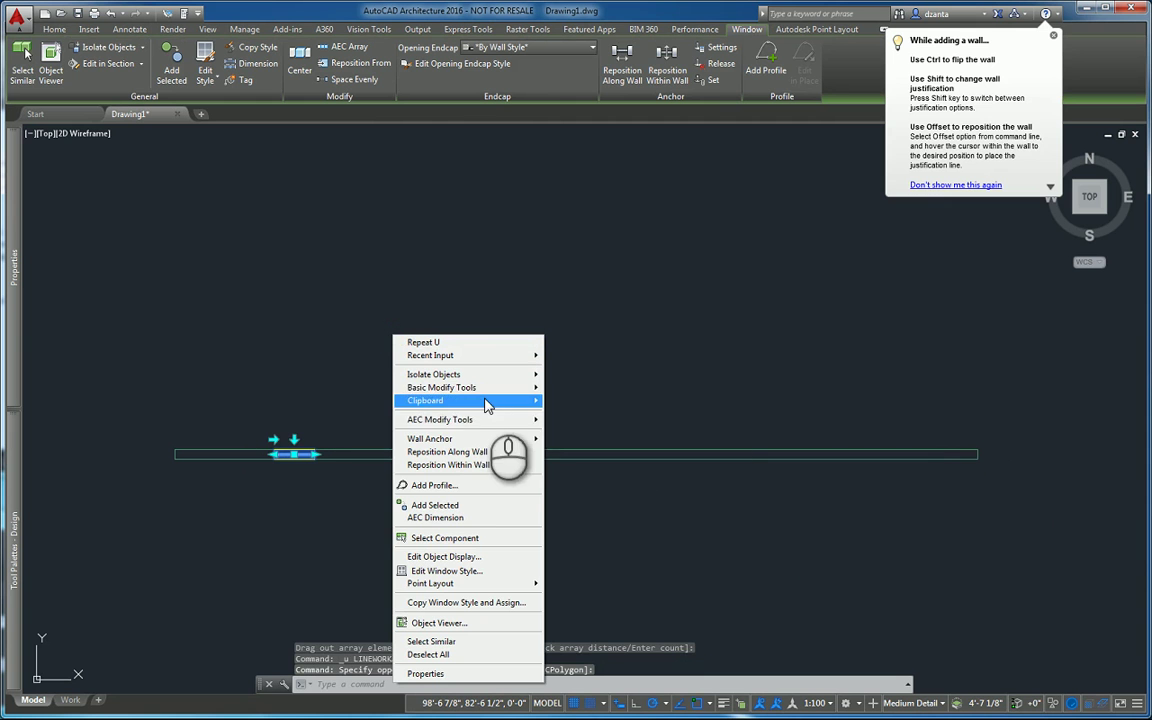
pyautogui.click(468, 419)
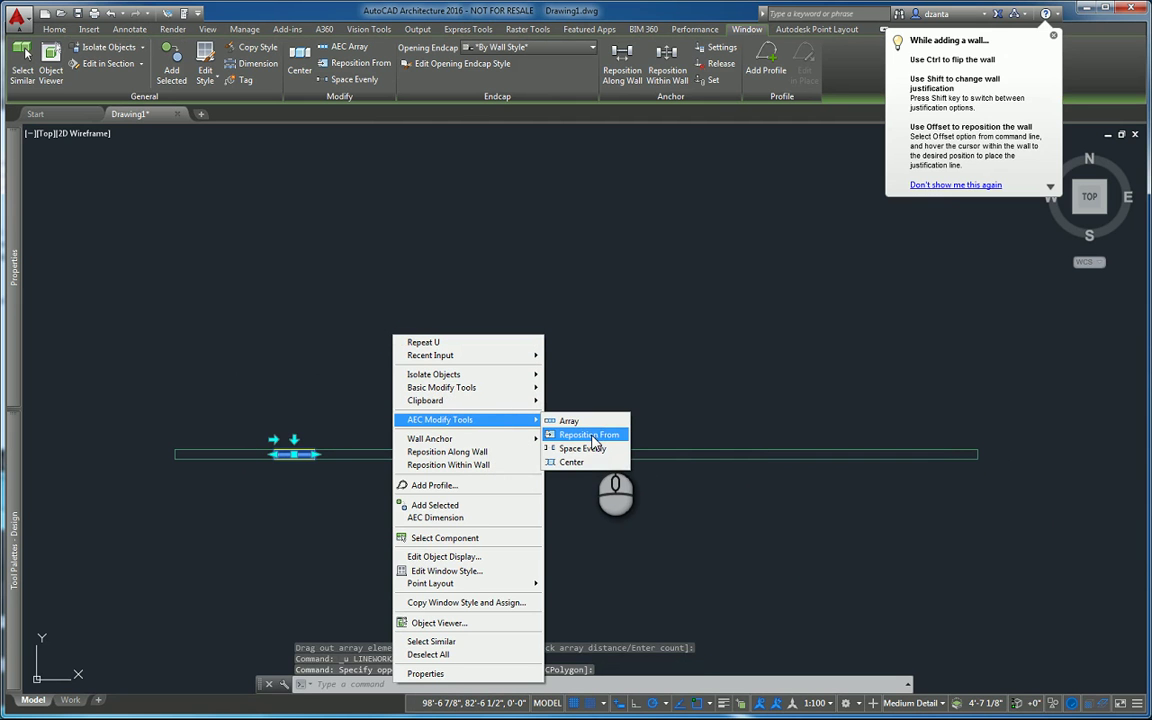
pyautogui.press('Escape')
pyautogui.press('Escape')
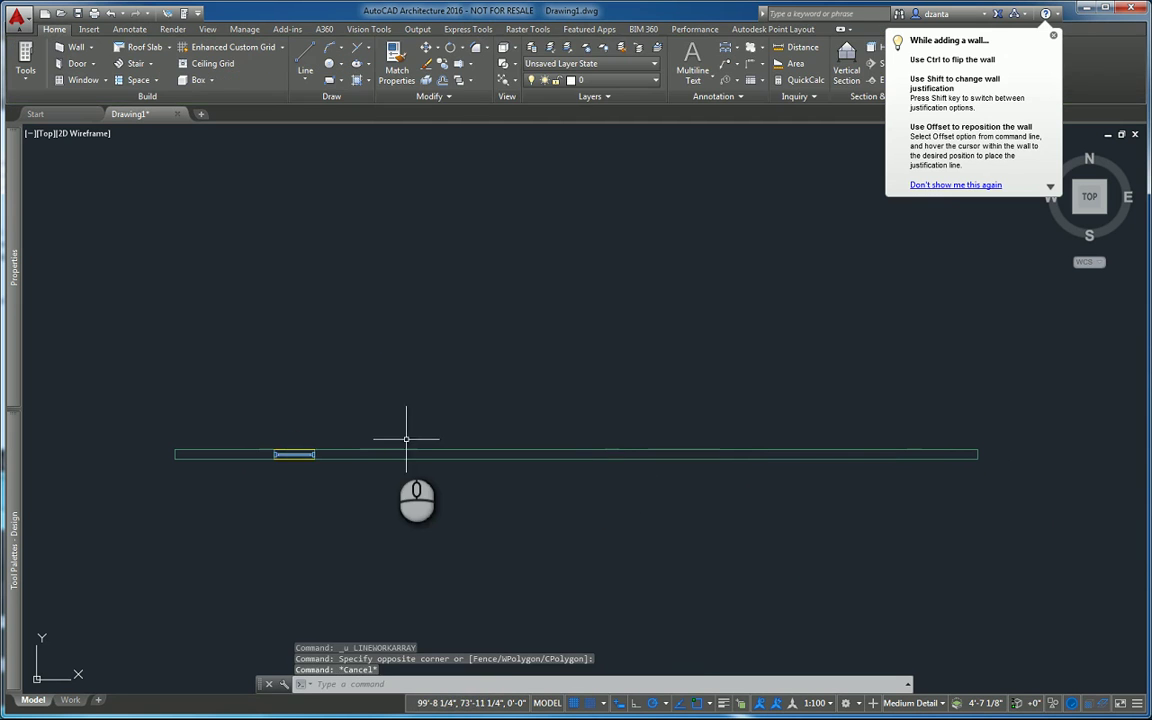
# Step: Draw a vertical line about 11'-3" long crossing the wall to the right of the window
pyautogui.scroll(2, 406, 438)
pyautogui.write('l')
pyautogui.press('Return')
pyautogui.click(590, 541)
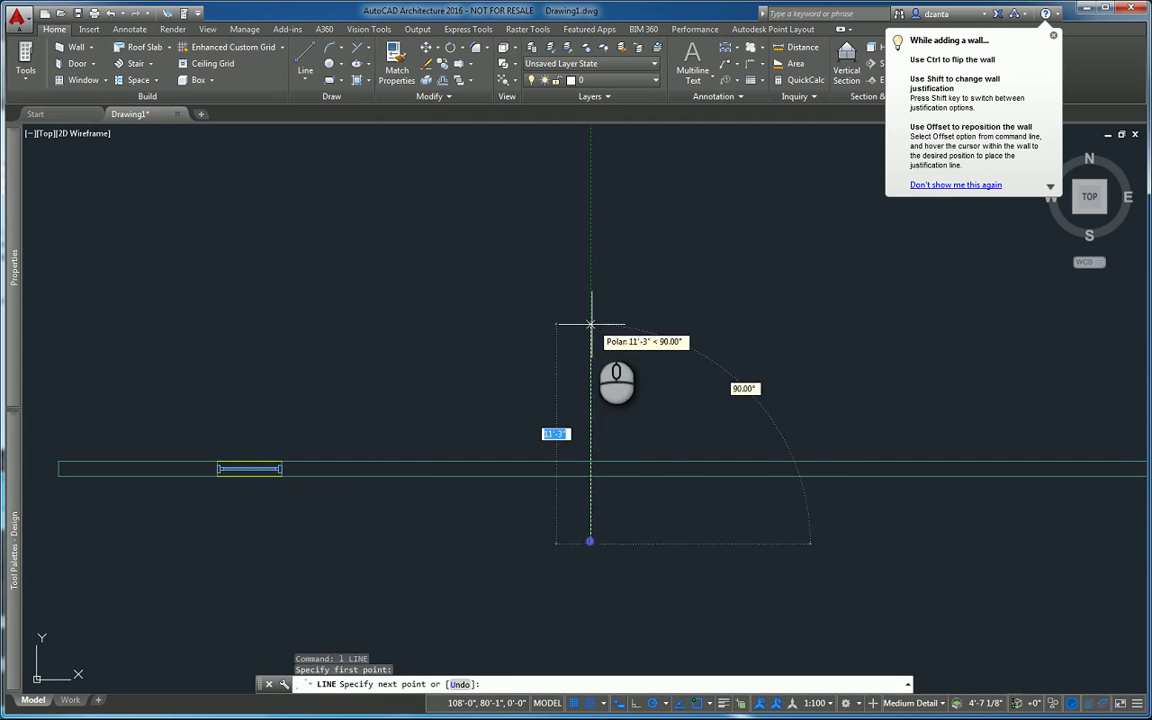
pyautogui.click(590, 324)
pyautogui.press('Escape')
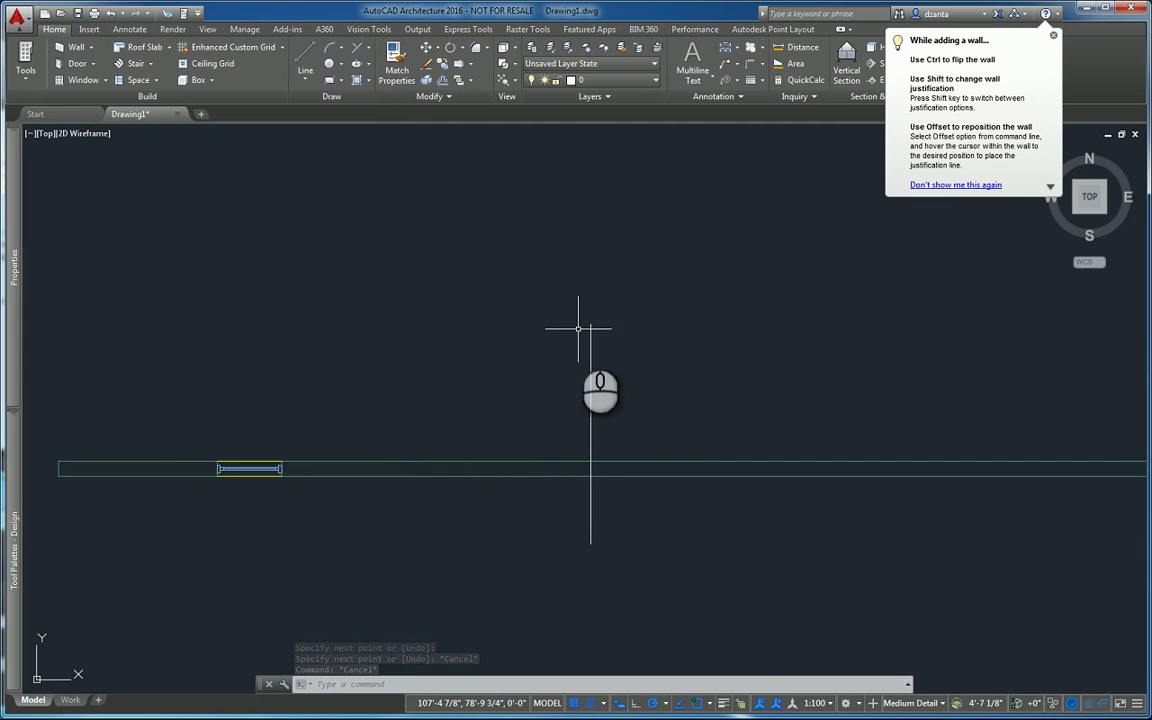
# Step: Use Reposition From to set the window's right edge 4' from where the vertical line meets the wall
pyautogui.click(195, 417)
pyautogui.click(314, 514)
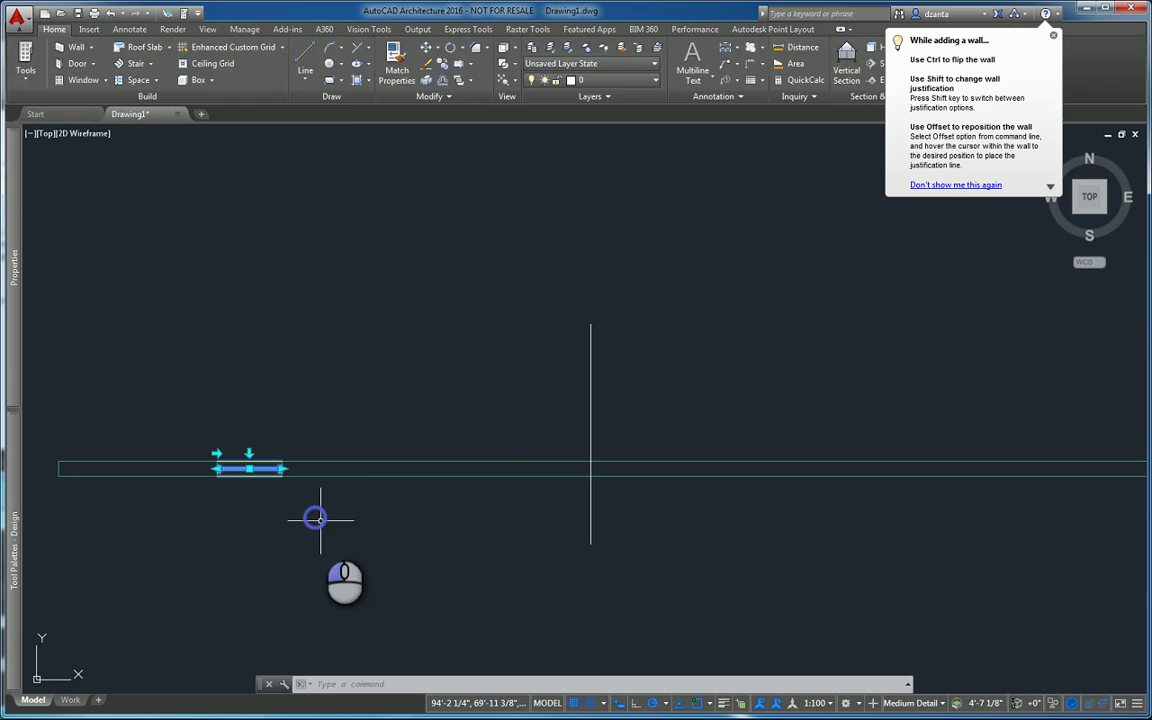
pyautogui.rightClick(373, 295)
pyautogui.moveTo(430, 381)
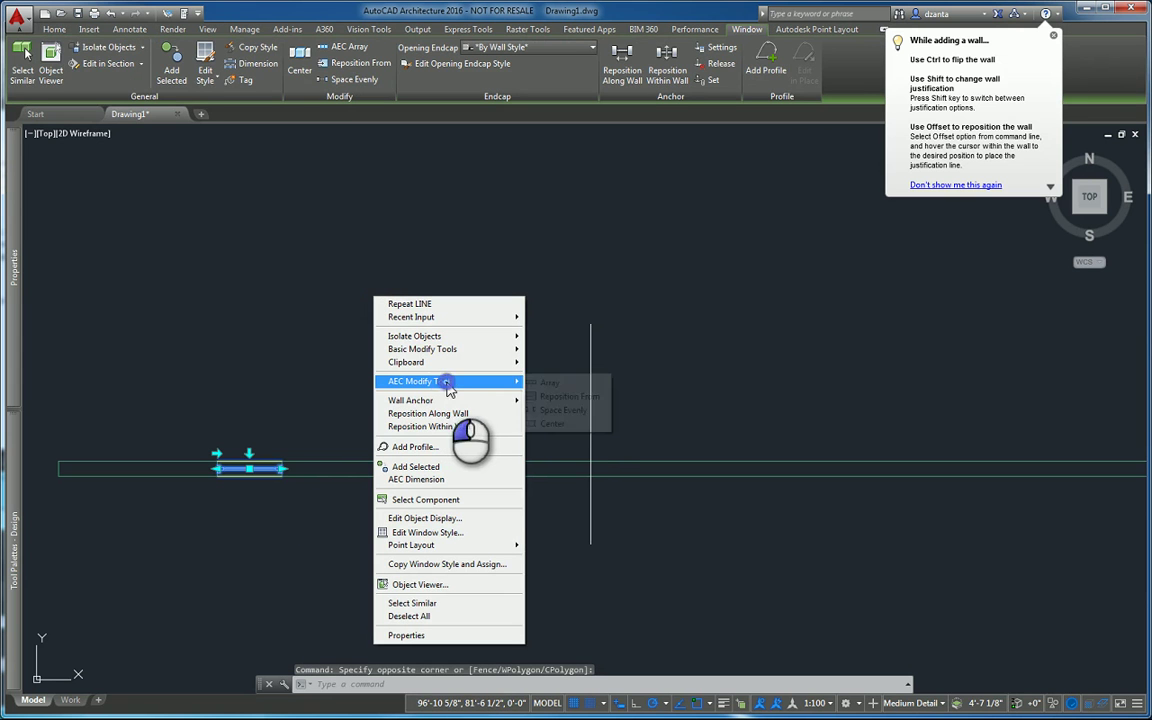
pyautogui.click(568, 397)
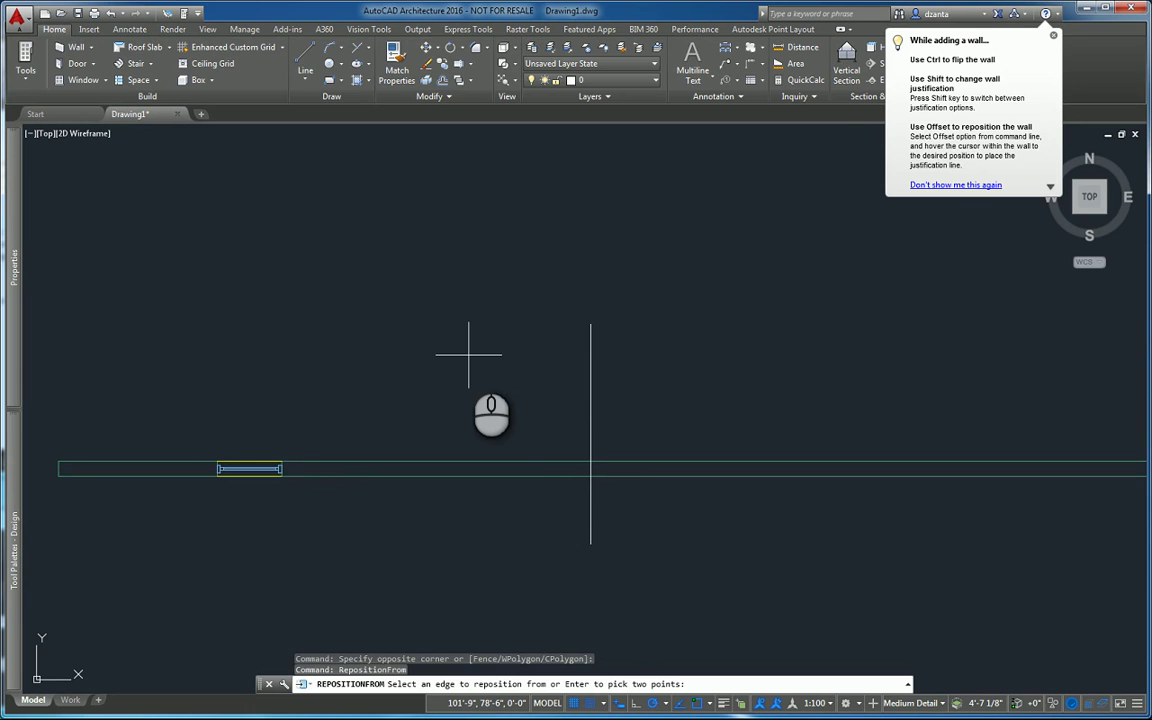
pyautogui.click(281, 468)
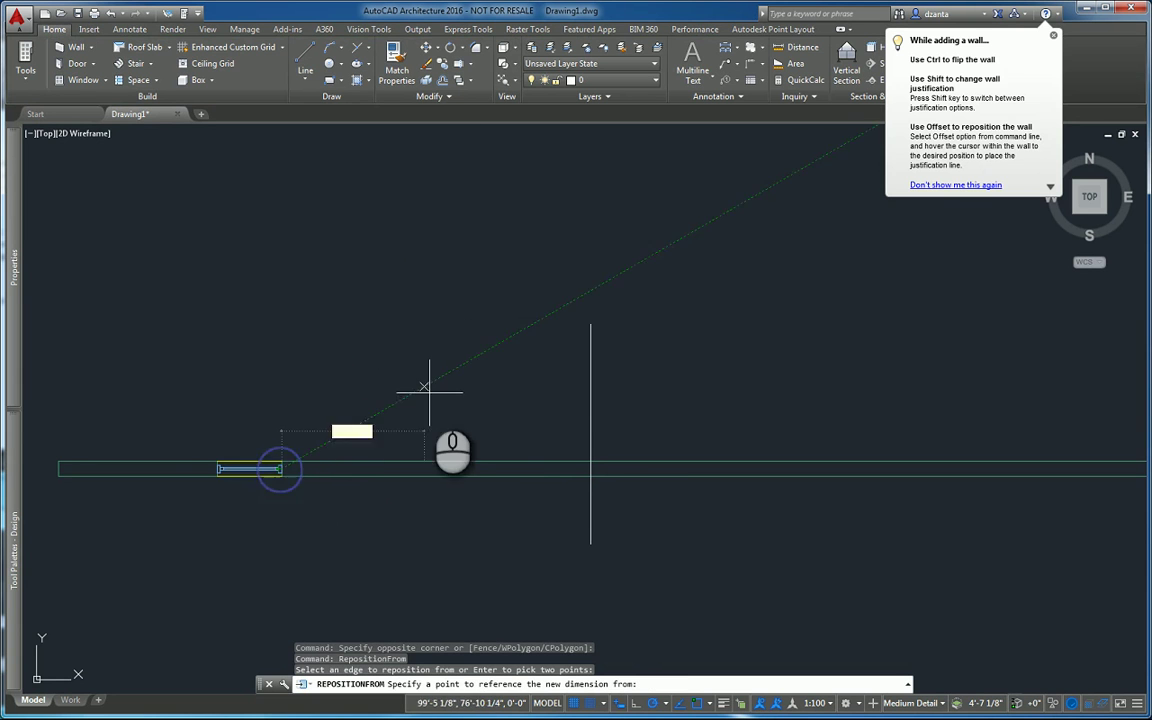
pyautogui.click(590, 462)
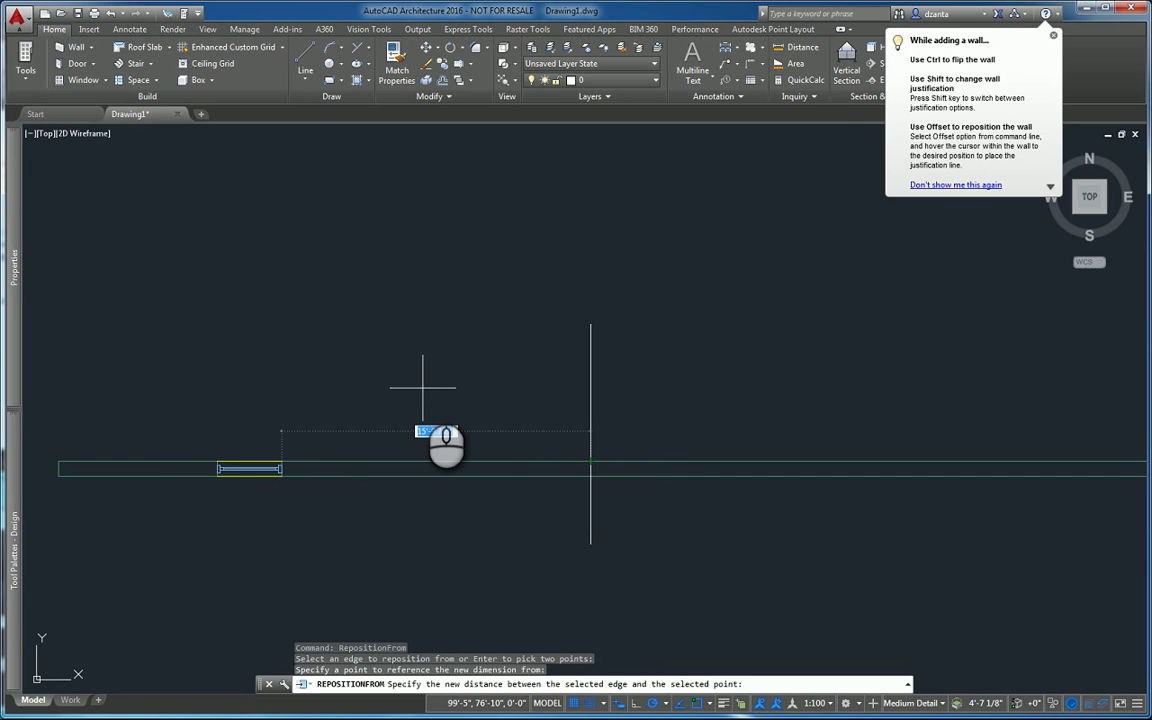
pyautogui.write("4'")
pyautogui.press('Return')
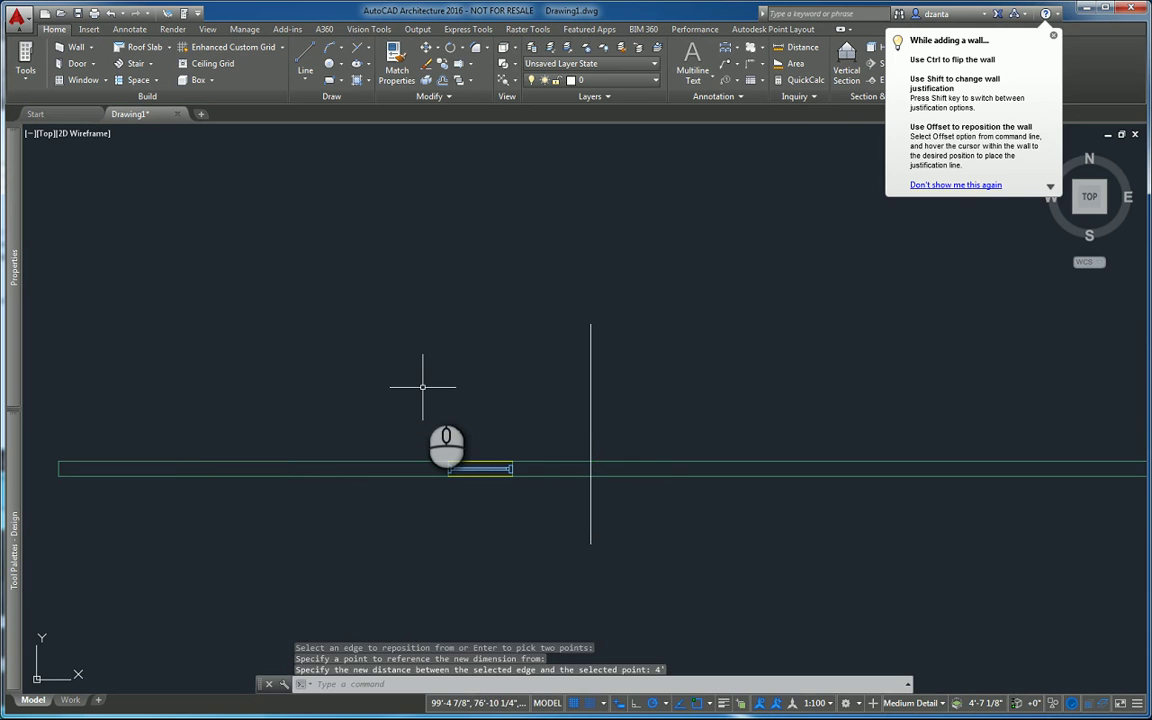
pyautogui.write('o')
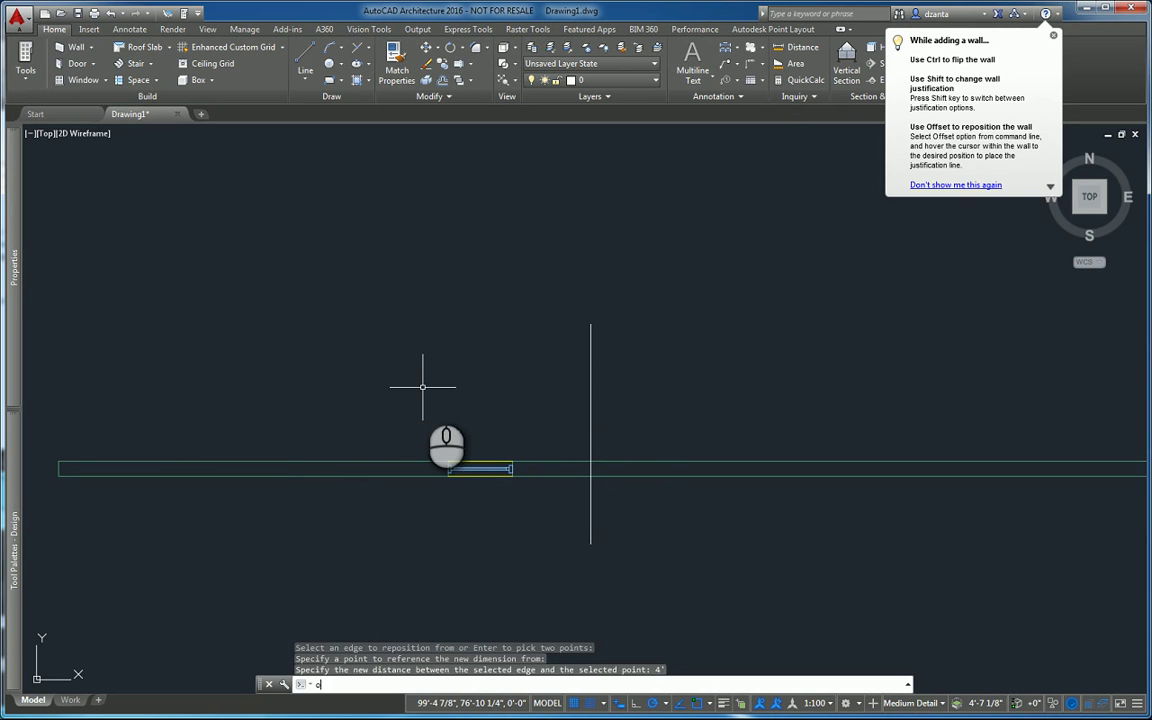
pyautogui.press('Return')
pyautogui.write('4"')
pyautogui.press('Return')
pyautogui.press('Return')
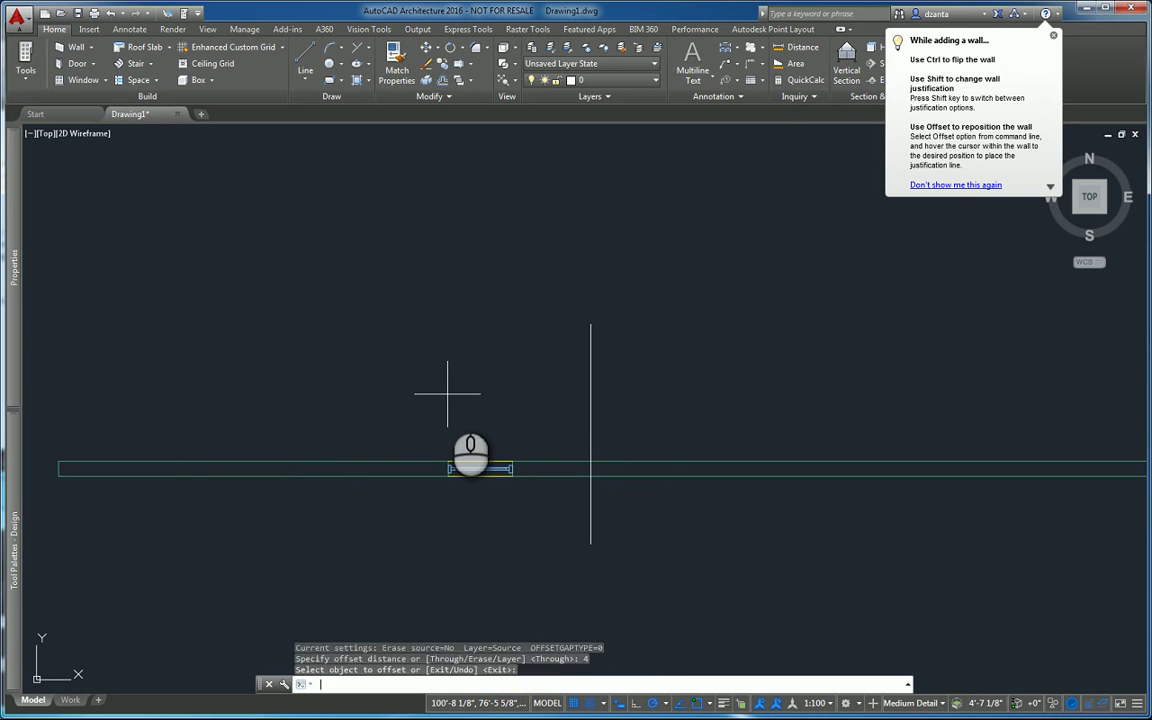
# Step: Offset the vertical line 4' toward the window to check the window's spacing
pyautogui.press('Return')
pyautogui.write('4"')
pyautogui.press('Return')
pyautogui.click(591, 330)
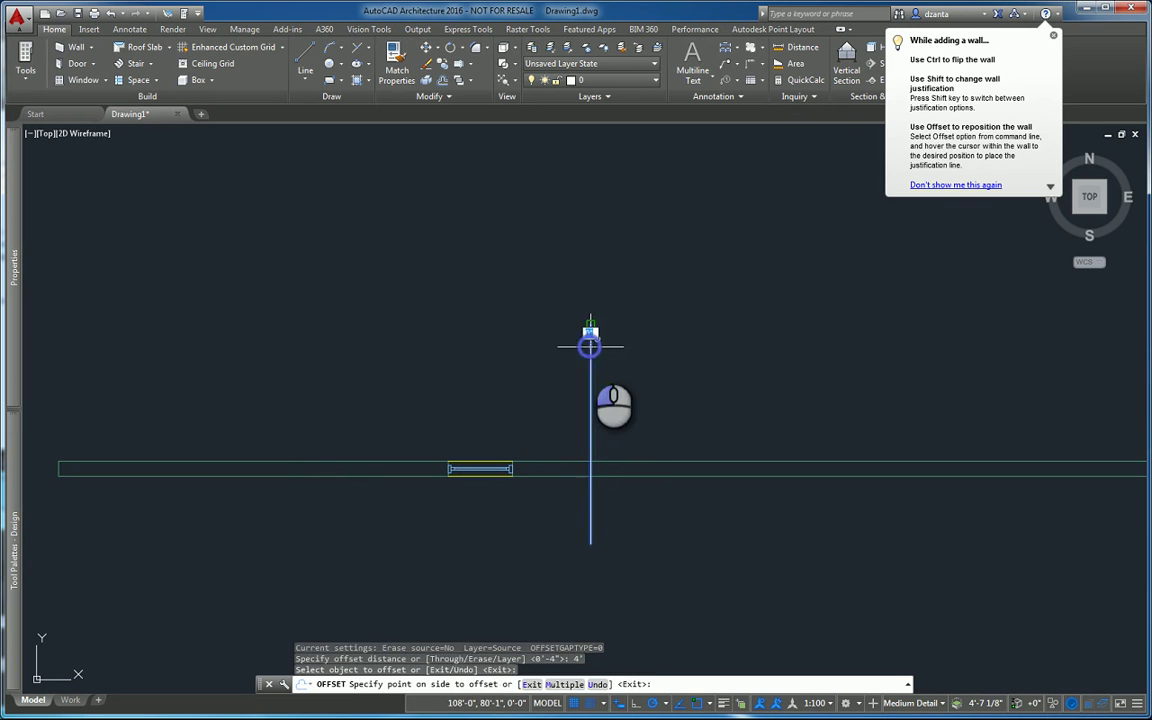
pyautogui.click(535, 352)
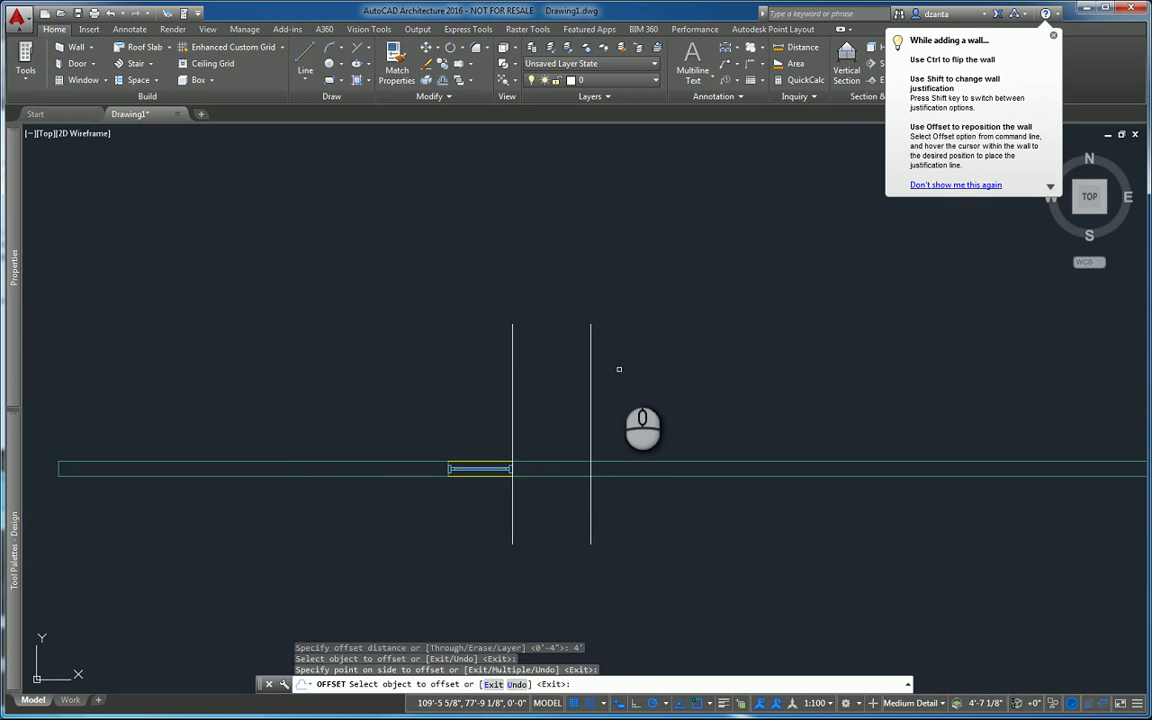
pyautogui.press('Escape')
# Step: Undo the offsets, the window's repositioning and the vertical line
pyautogui.hotkey('ctrl', 'z')
pyautogui.hotkey('ctrl', 'z')
pyautogui.hotkey('ctrl', 'z')
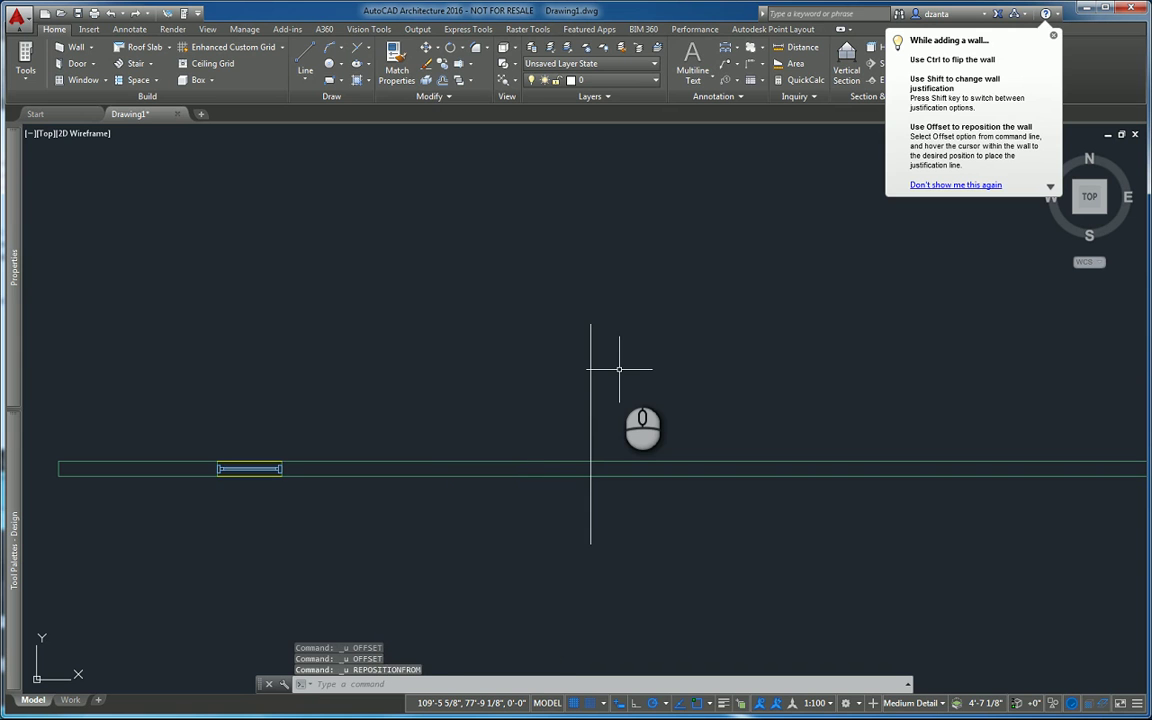
pyautogui.hotkey('ctrl', 'z')
# Step: Apply Space Evenly to the window between two nearest-snapped points on the wall's upper edge, both to the right of the window
pyautogui.click(175, 376)
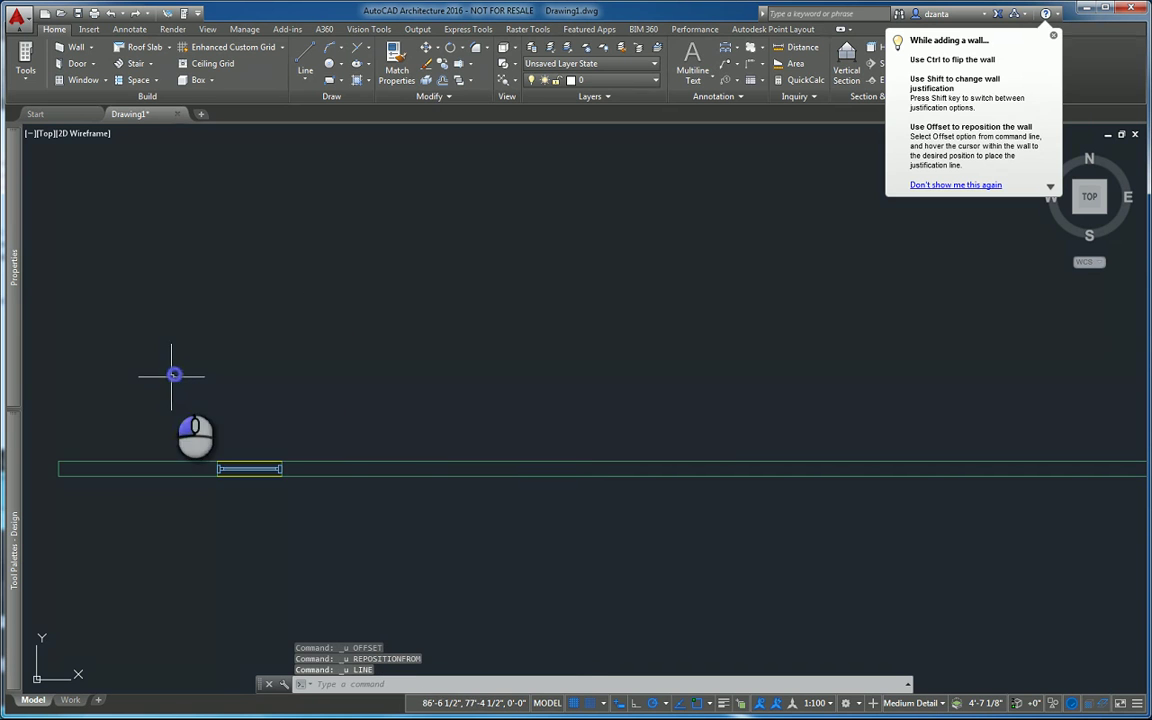
pyautogui.click(356, 536)
pyautogui.rightClick(368, 322)
pyautogui.moveTo(471, 414)
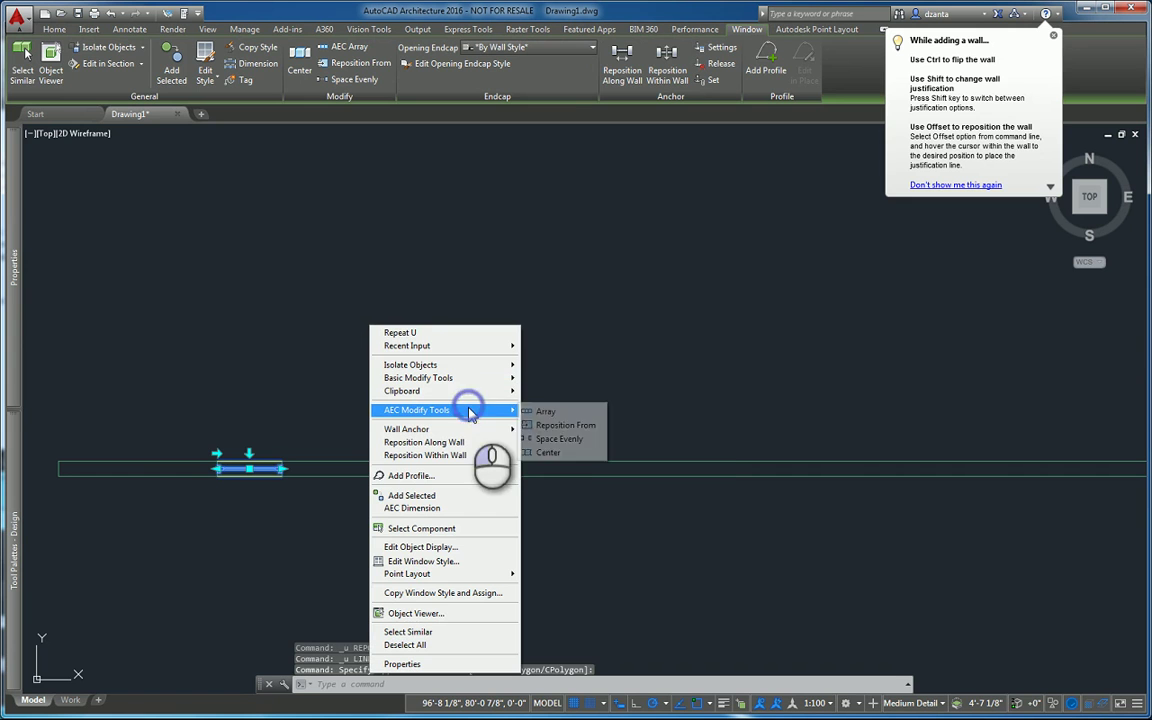
pyautogui.click(551, 440)
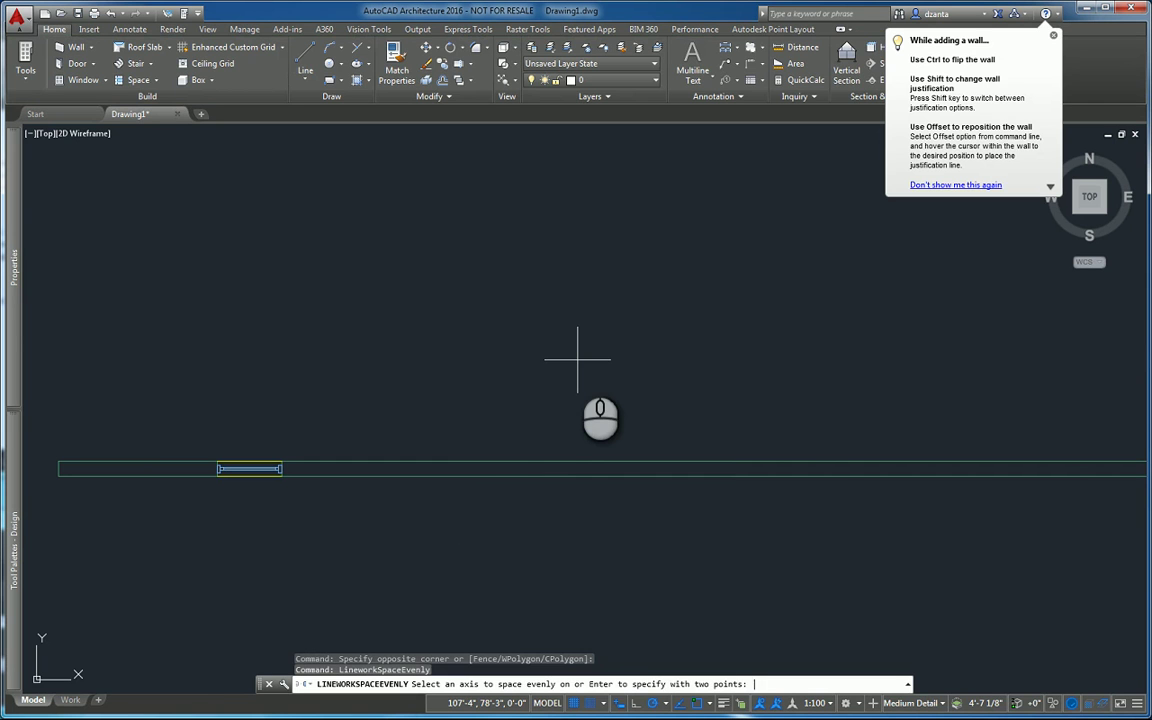
pyautogui.press('Return')
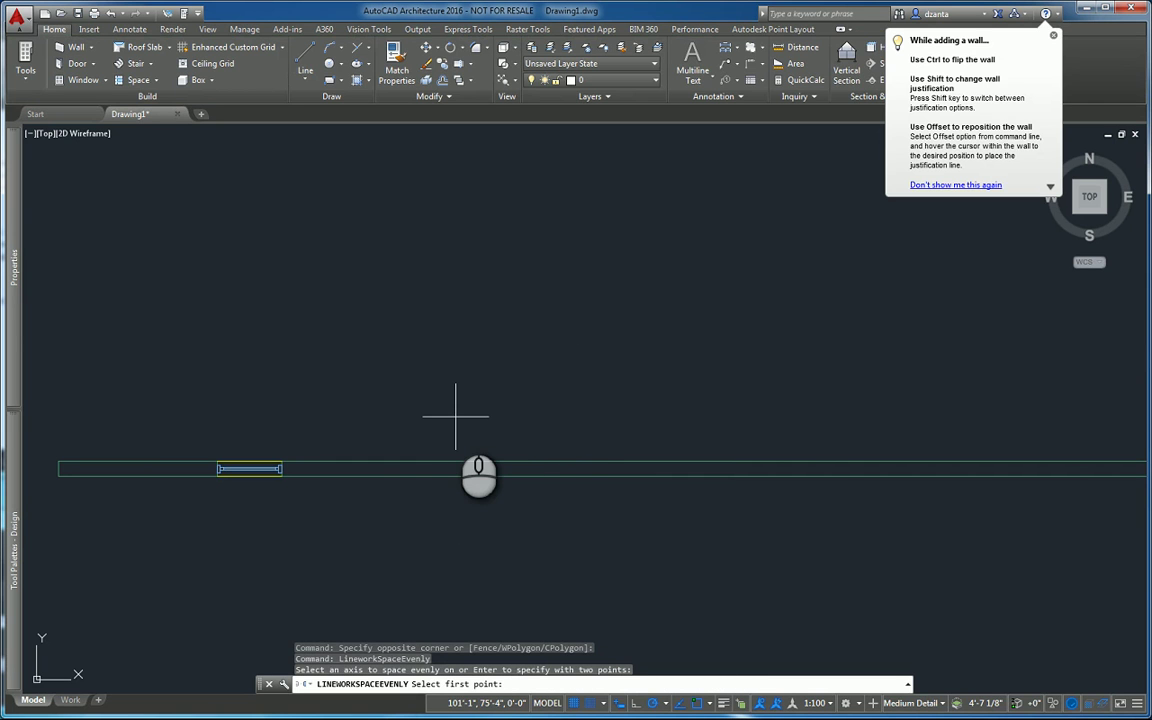
pyautogui.click(380, 463)
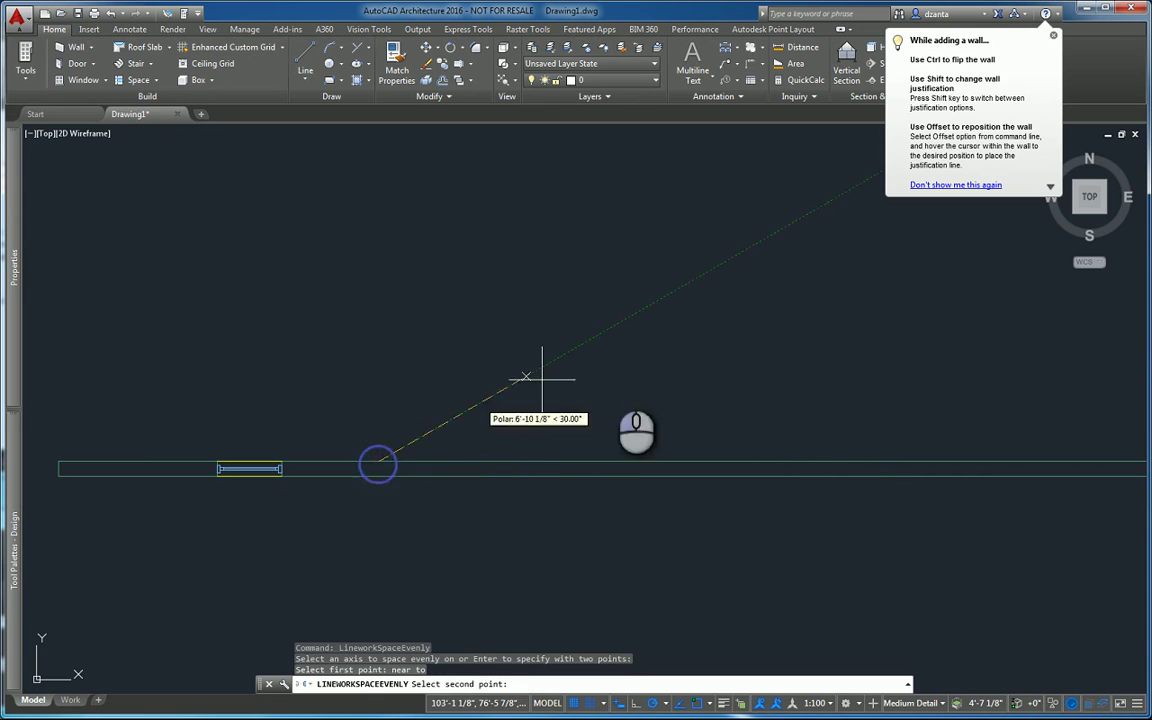
pyautogui.write('near')
pyautogui.press('Return')
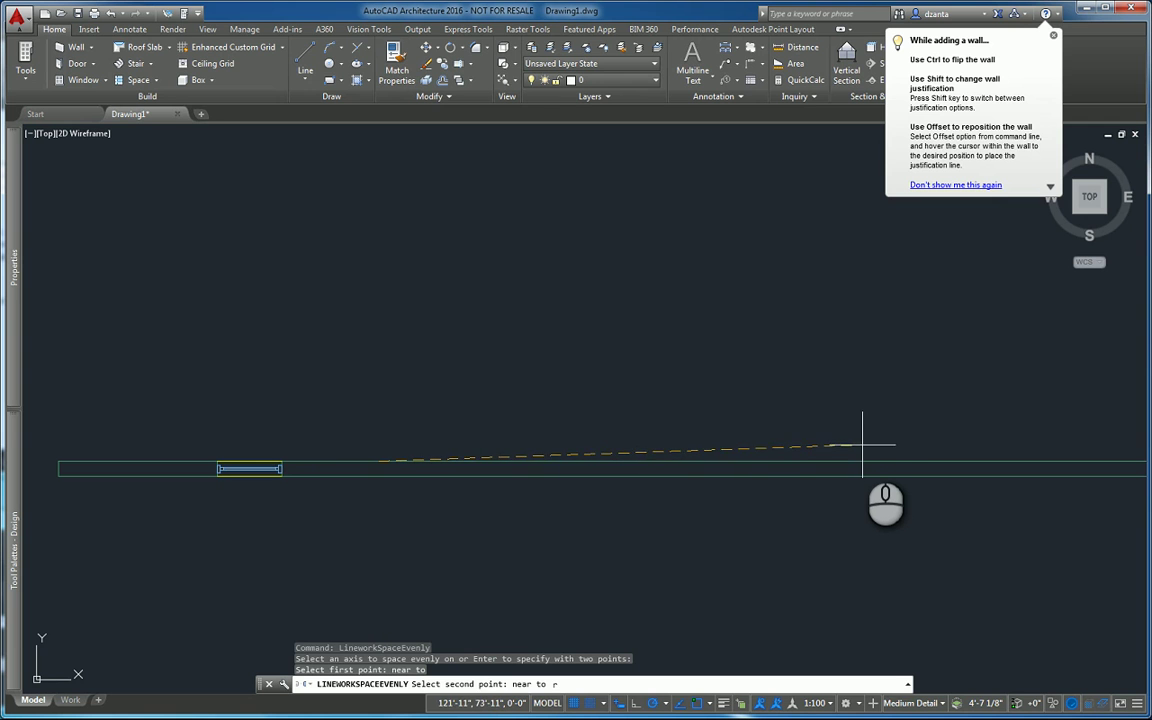
pyautogui.click(861, 464)
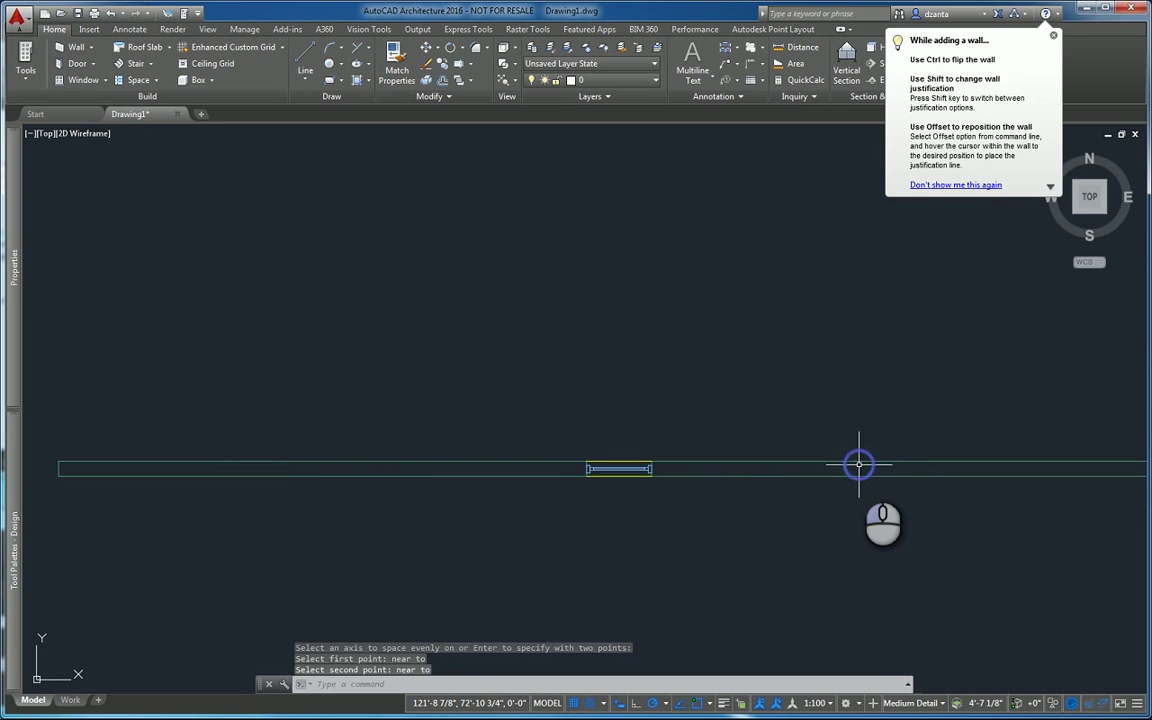
# Step: Undo the last Space Evenly, and copy the window with ortho on to five irregularly spaced positions further right along the wall
pyautogui.hotkey('ctrl', 'z')
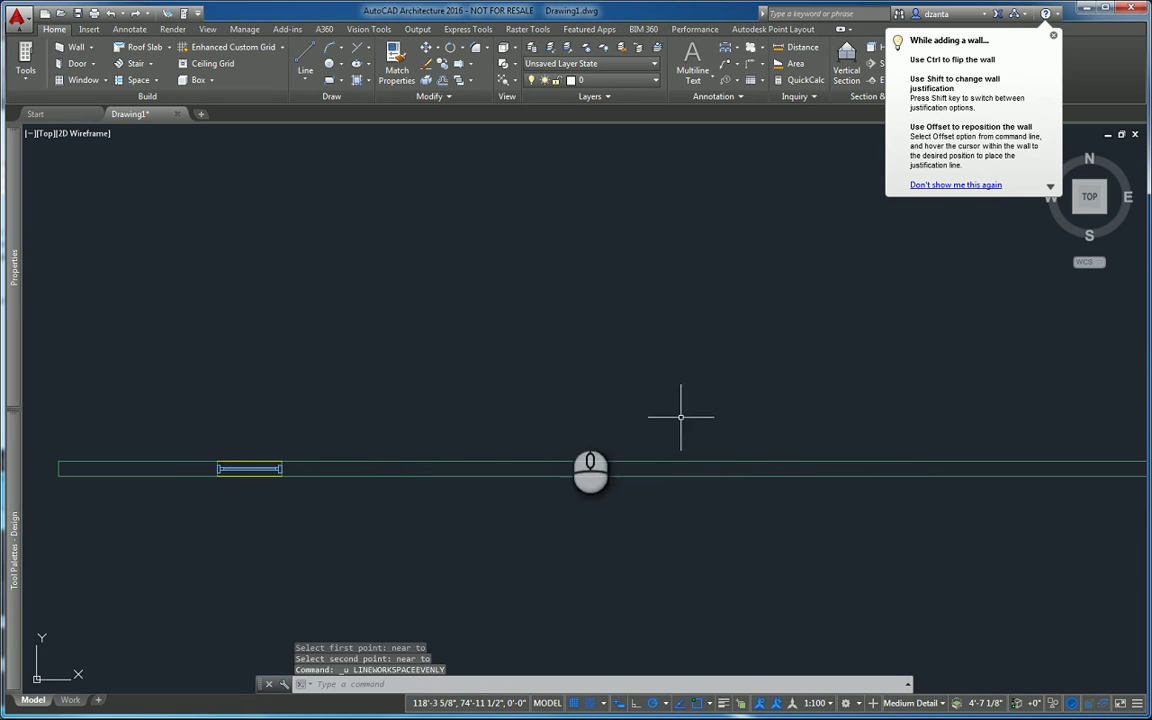
pyautogui.scroll(-3, 249, 393)
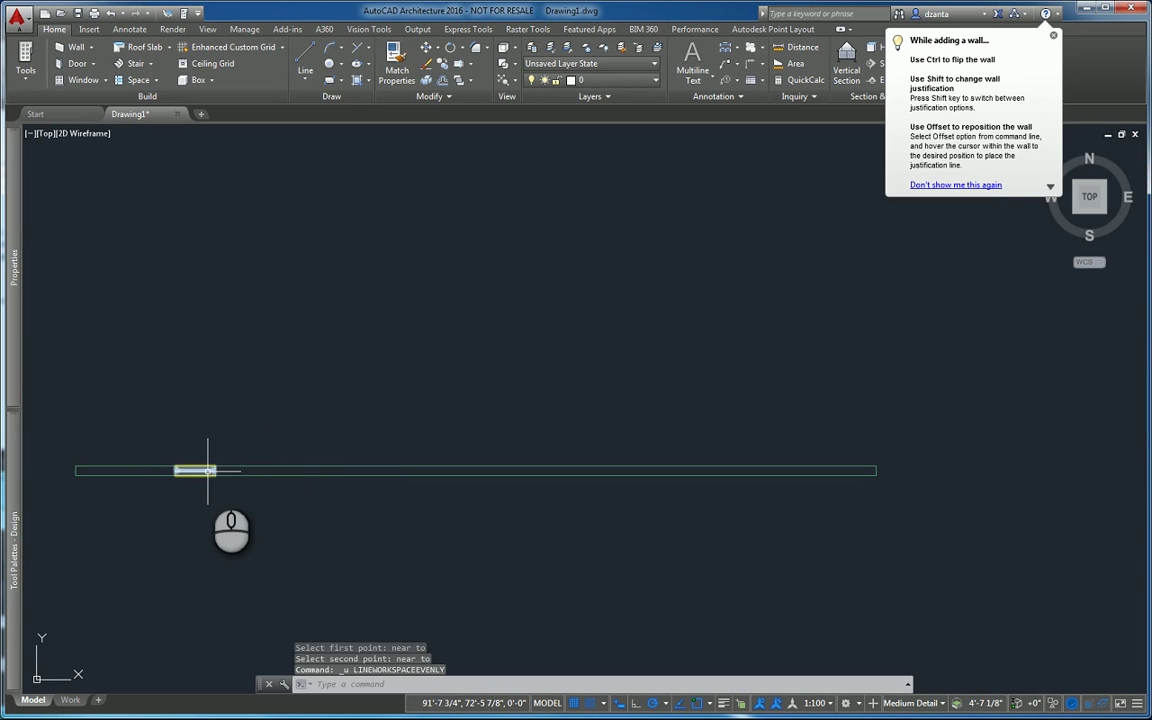
pyautogui.click(206, 470)
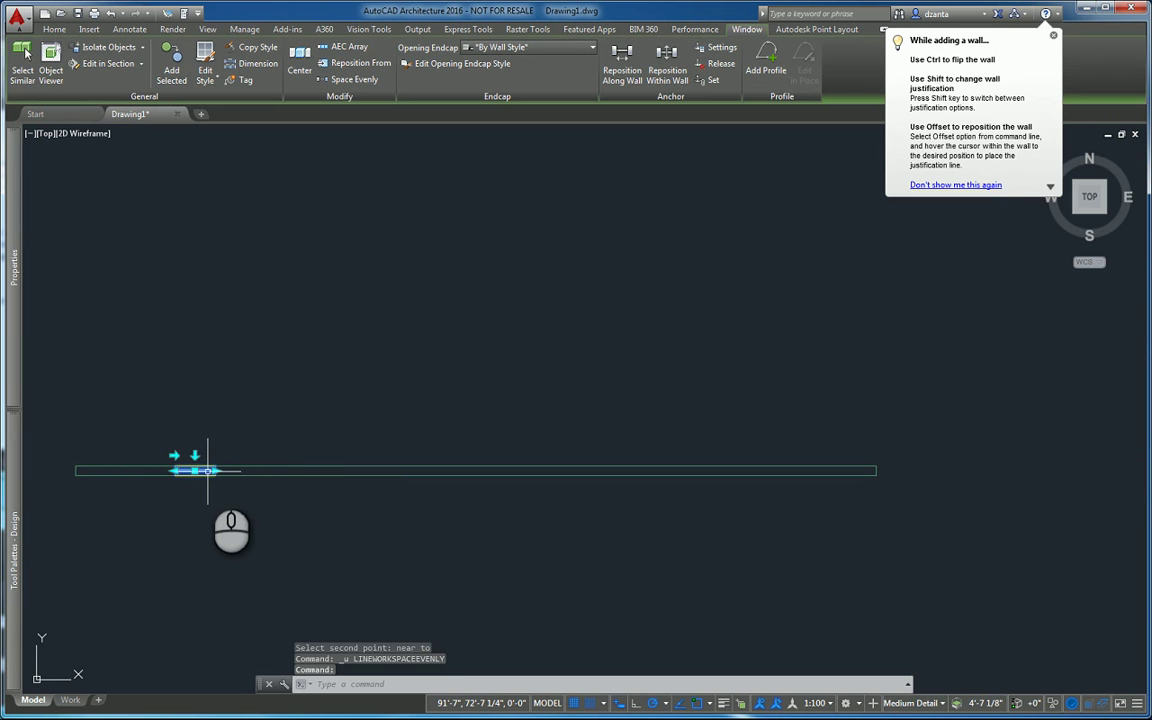
pyautogui.write('co')
pyautogui.press('Return')
pyautogui.click(228, 408)
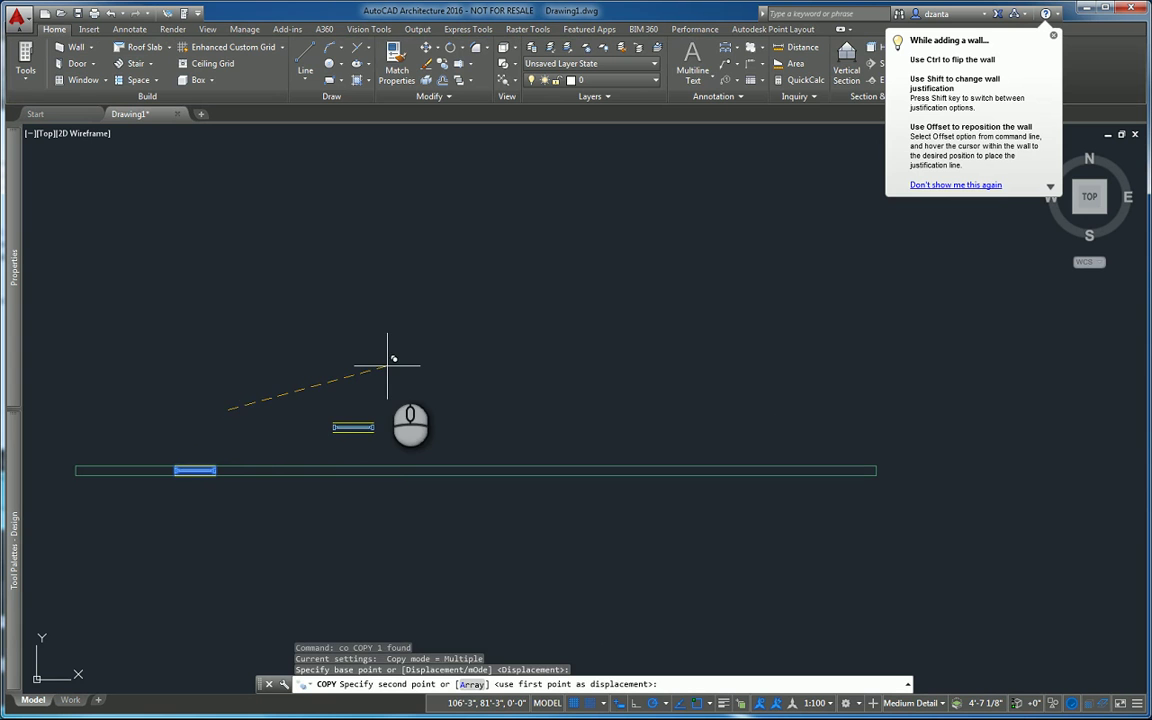
pyautogui.press('F8')
pyautogui.click(303, 362)
pyautogui.click(400, 366)
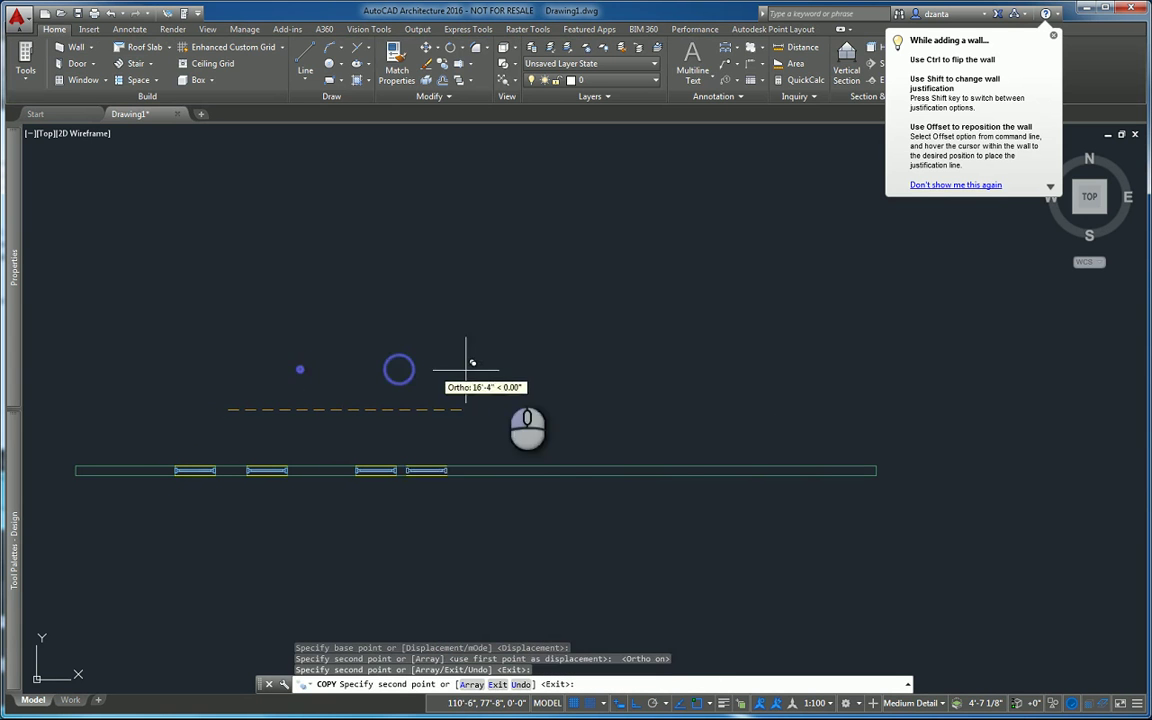
pyautogui.click(660, 372)
pyautogui.click(757, 368)
pyautogui.click(824, 368)
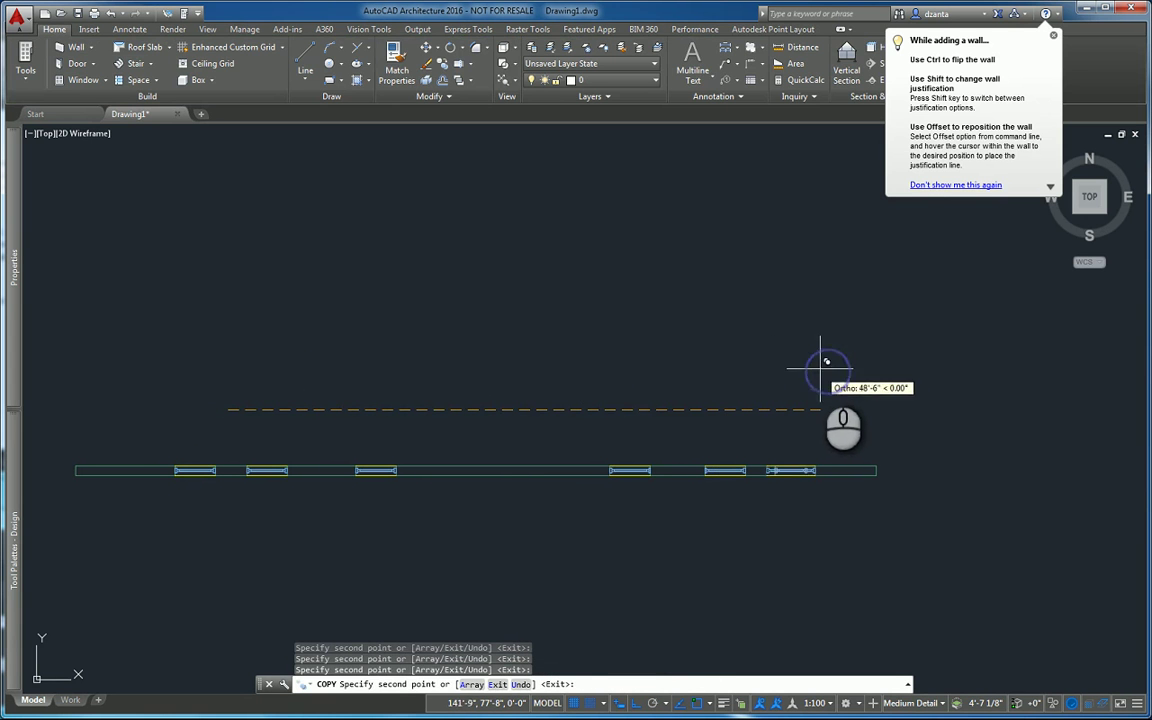
pyautogui.press('Escape')
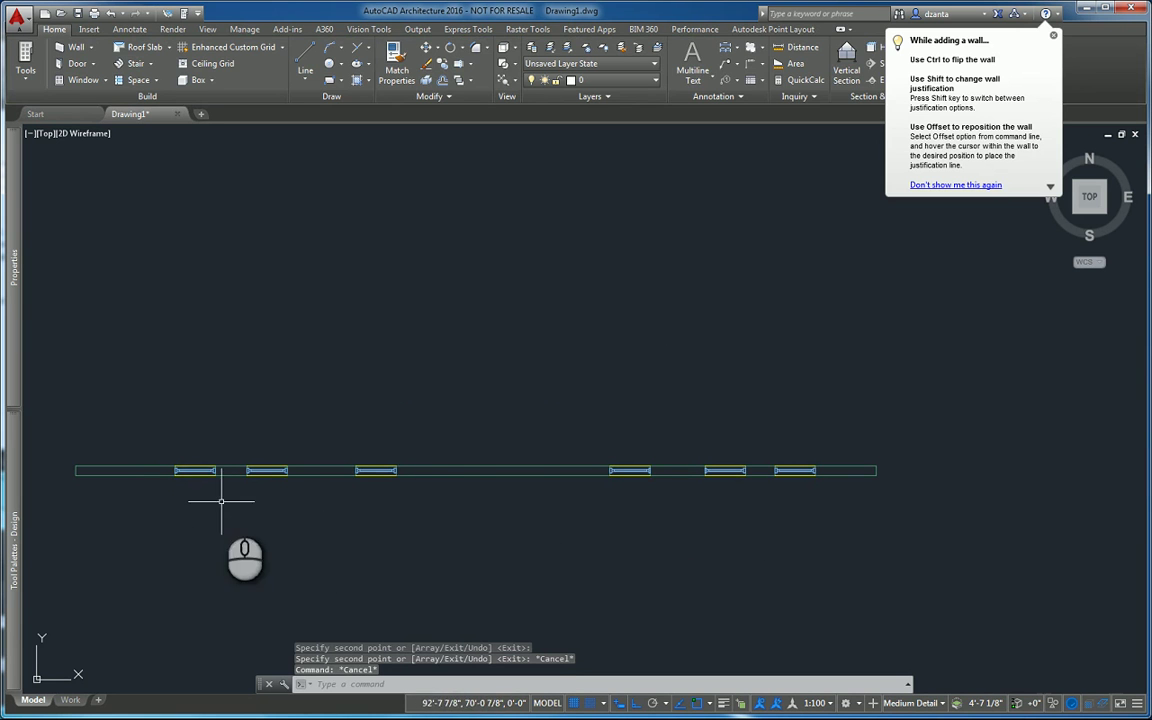
# Step: Apply Space Evenly to all six windows between the upper corners at the wall's left and right ends
pyautogui.click(145, 416)
pyautogui.click(830, 533)
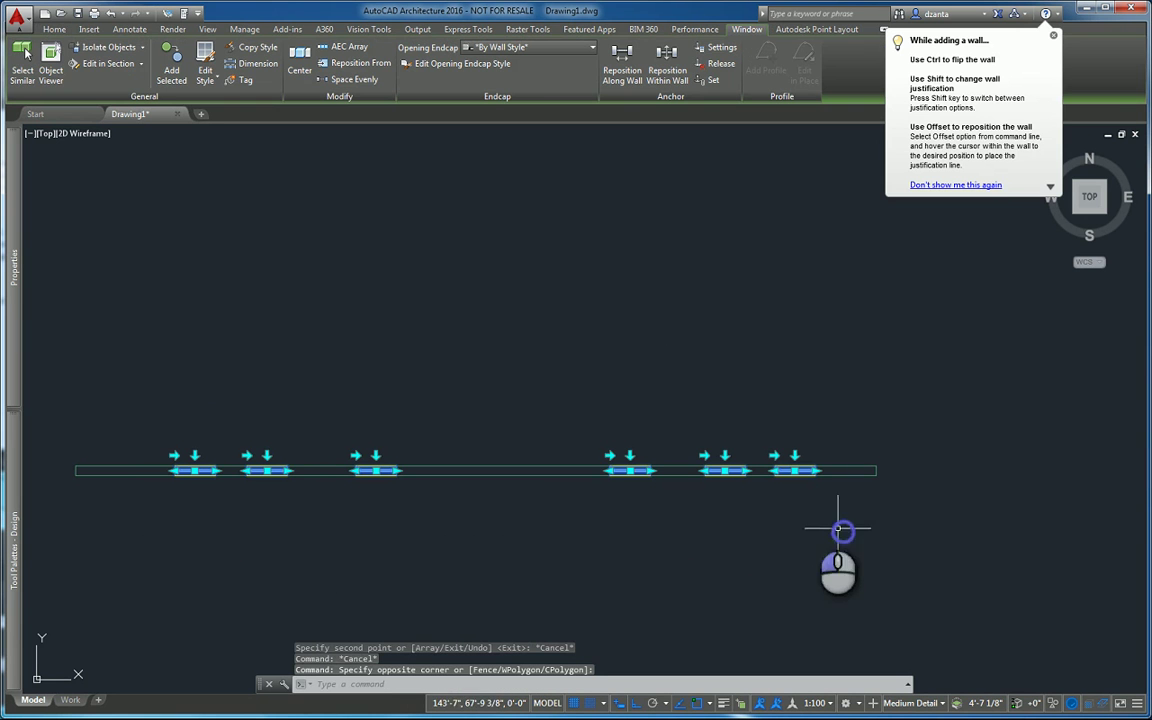
pyautogui.rightClick(415, 311)
pyautogui.click(490, 396)
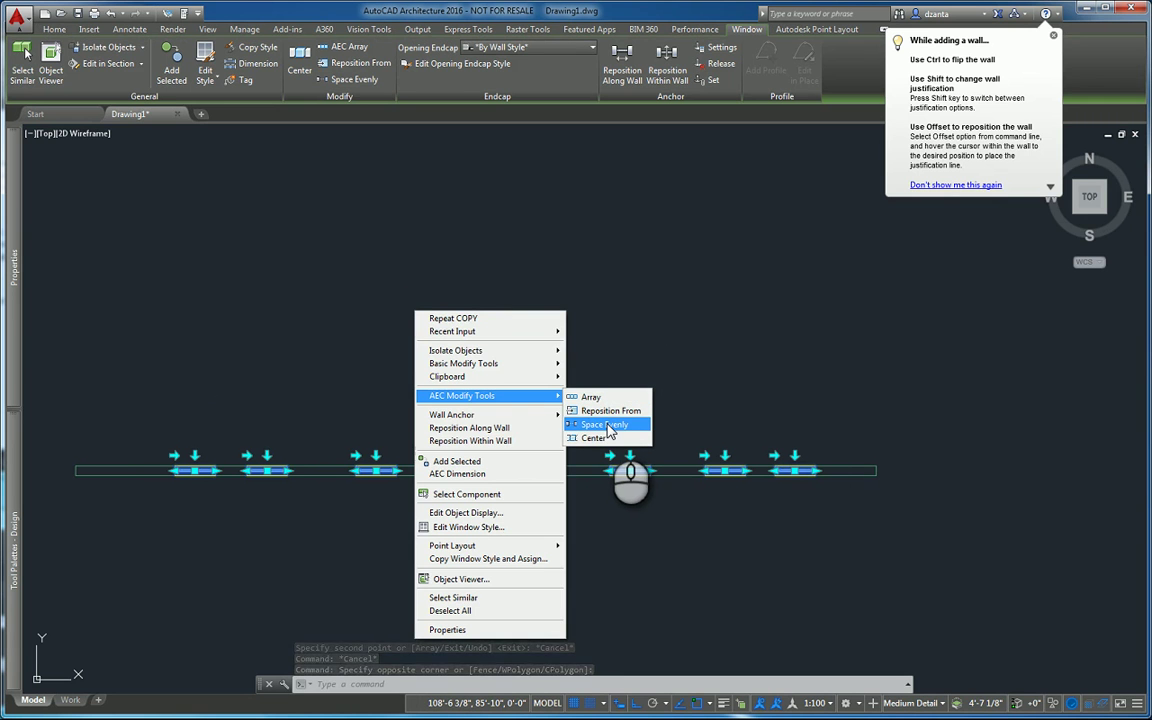
pyautogui.click(606, 427)
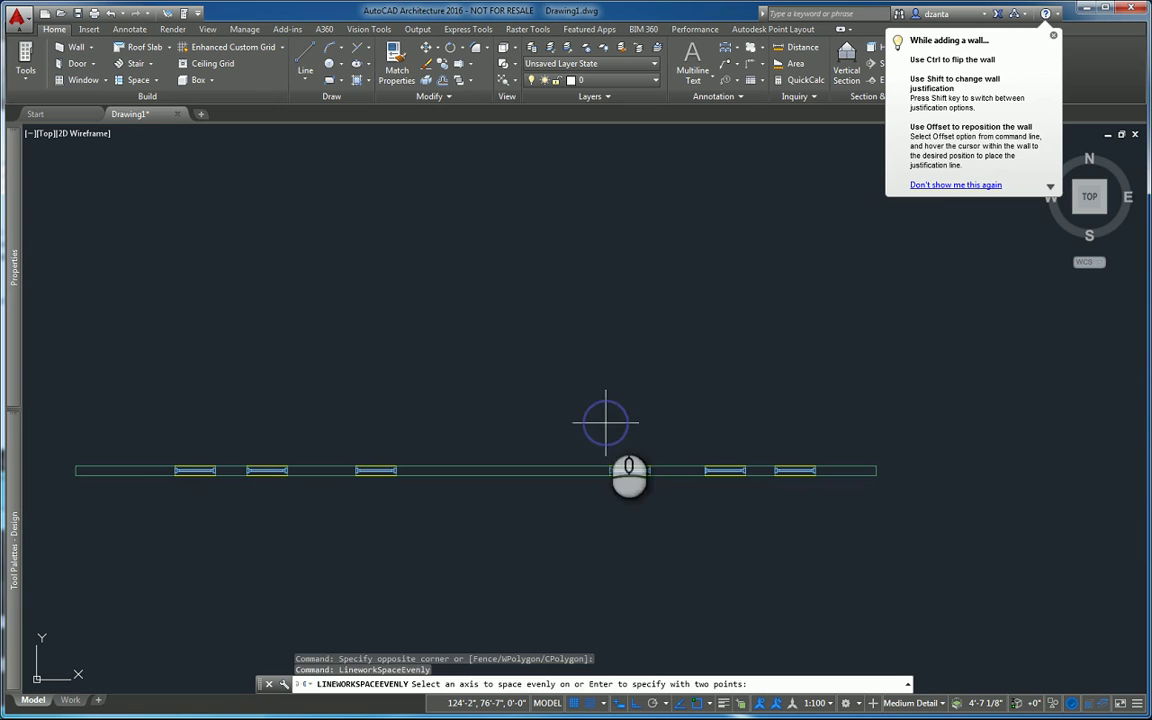
pyautogui.press('Return')
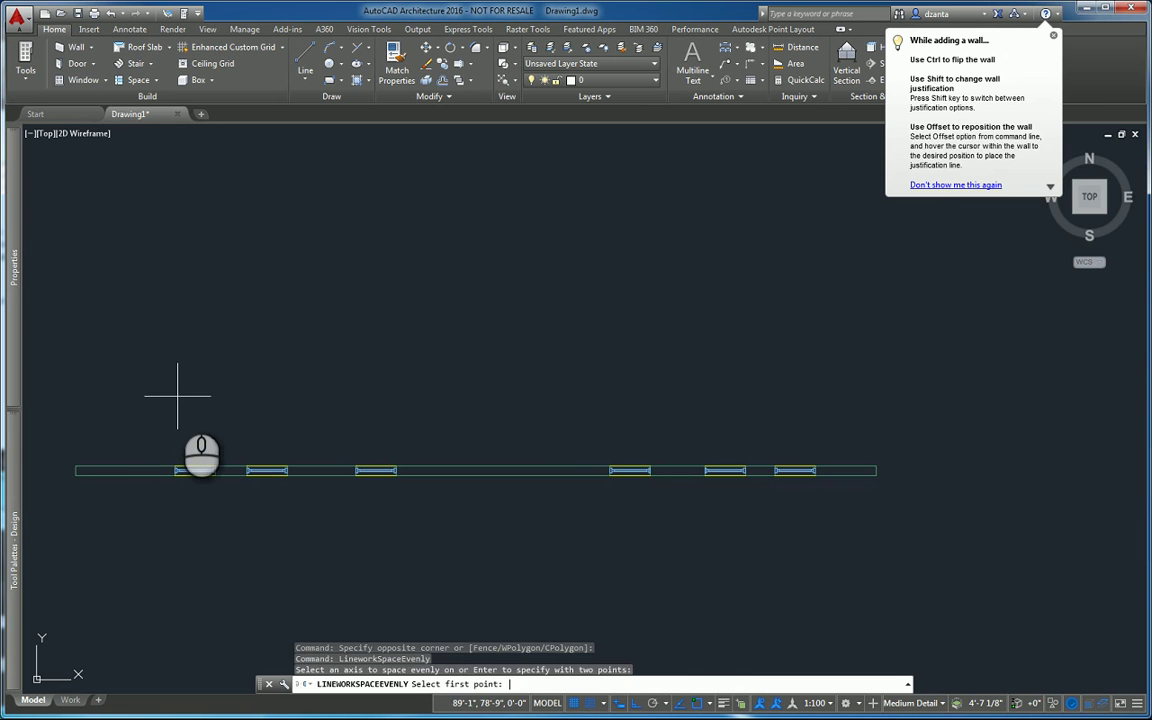
pyautogui.click(77, 466)
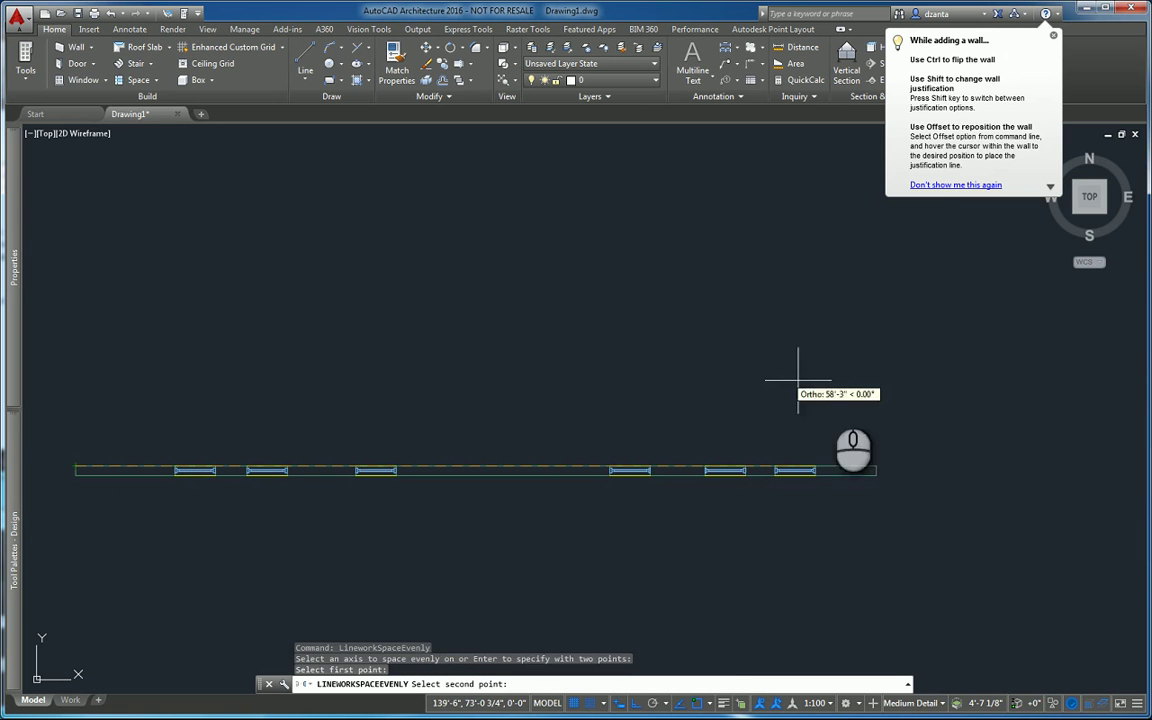
pyautogui.click(877, 466)
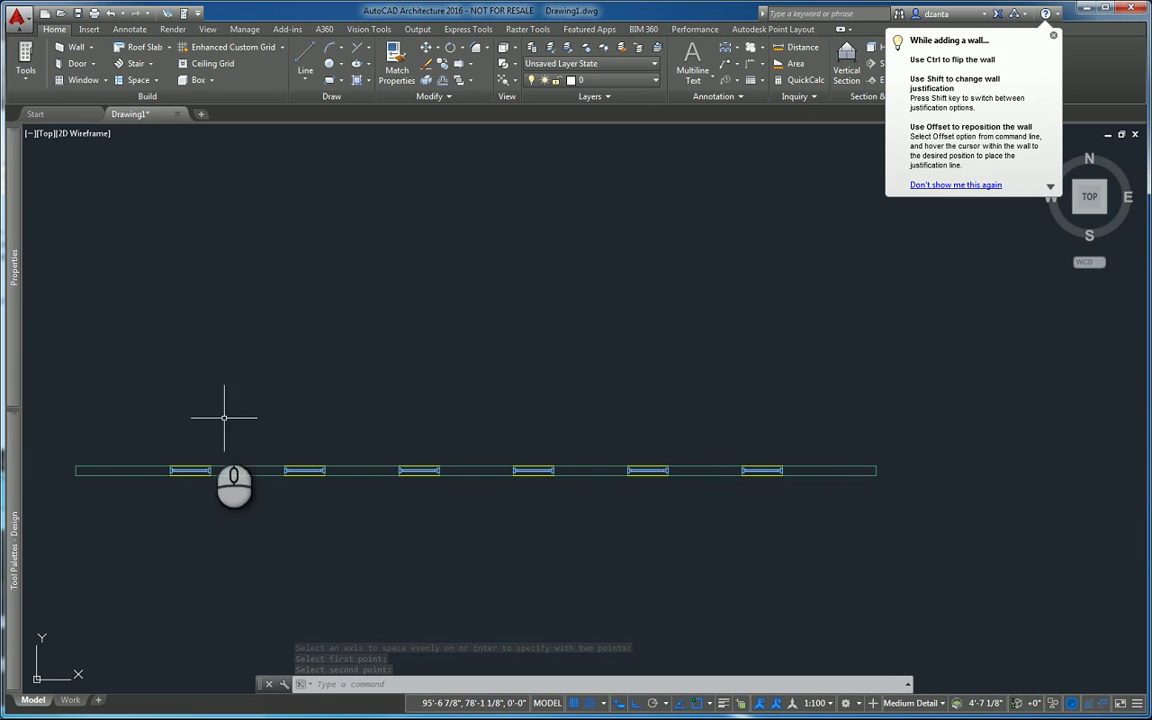
# Step: Erase the five windows to the right of the wall's leftmost window
pyautogui.click(256, 394)
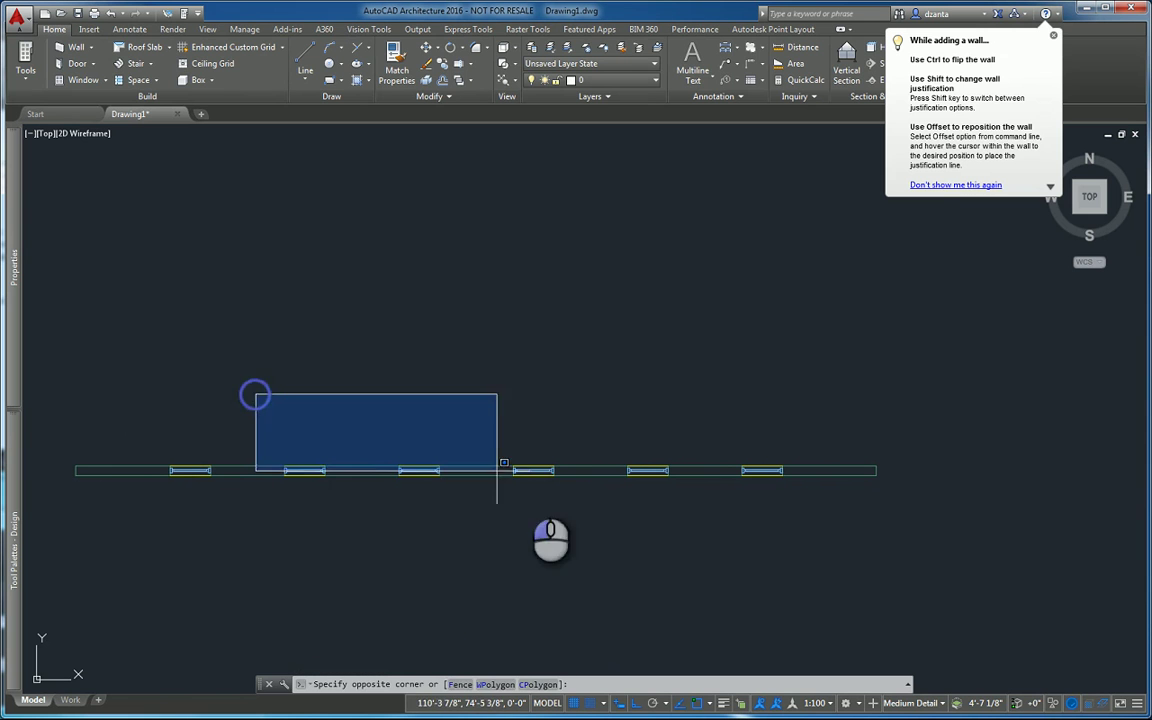
pyautogui.click(789, 524)
pyautogui.press('Delete')
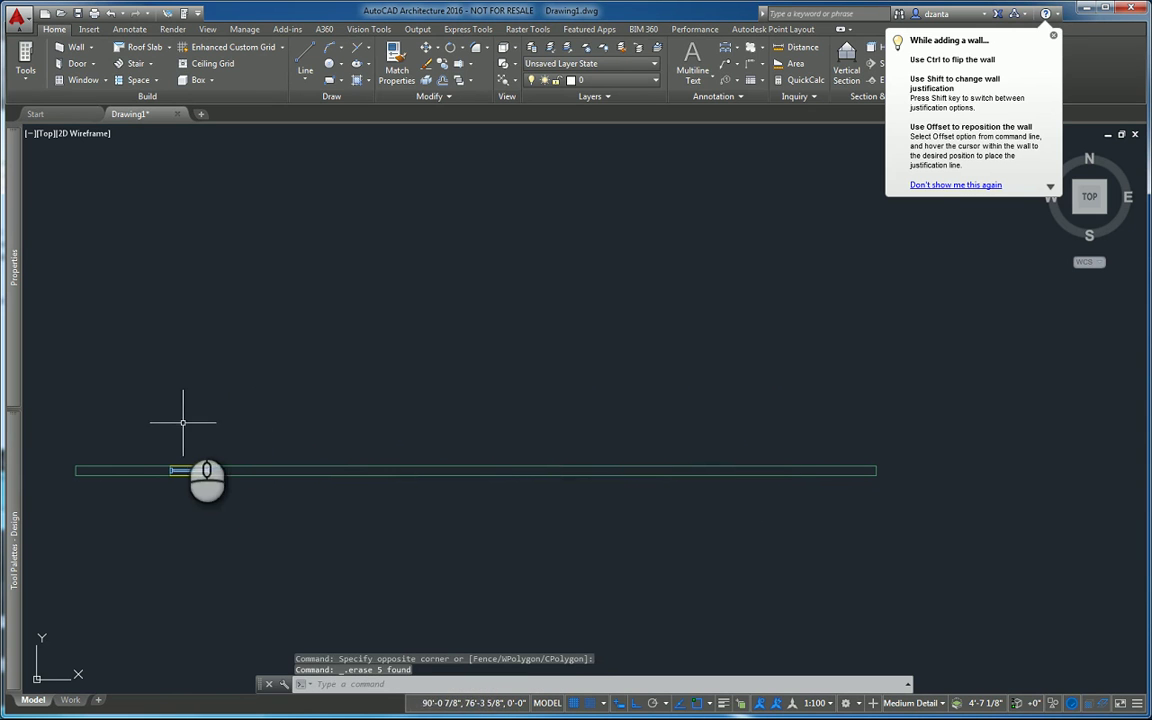
# Step: Try to apply Center to the remaining window using two points along the wall to its right, the second snapped nearest to the wall
pyautogui.click(157, 417)
pyautogui.click(231, 509)
pyautogui.rightClick(308, 357)
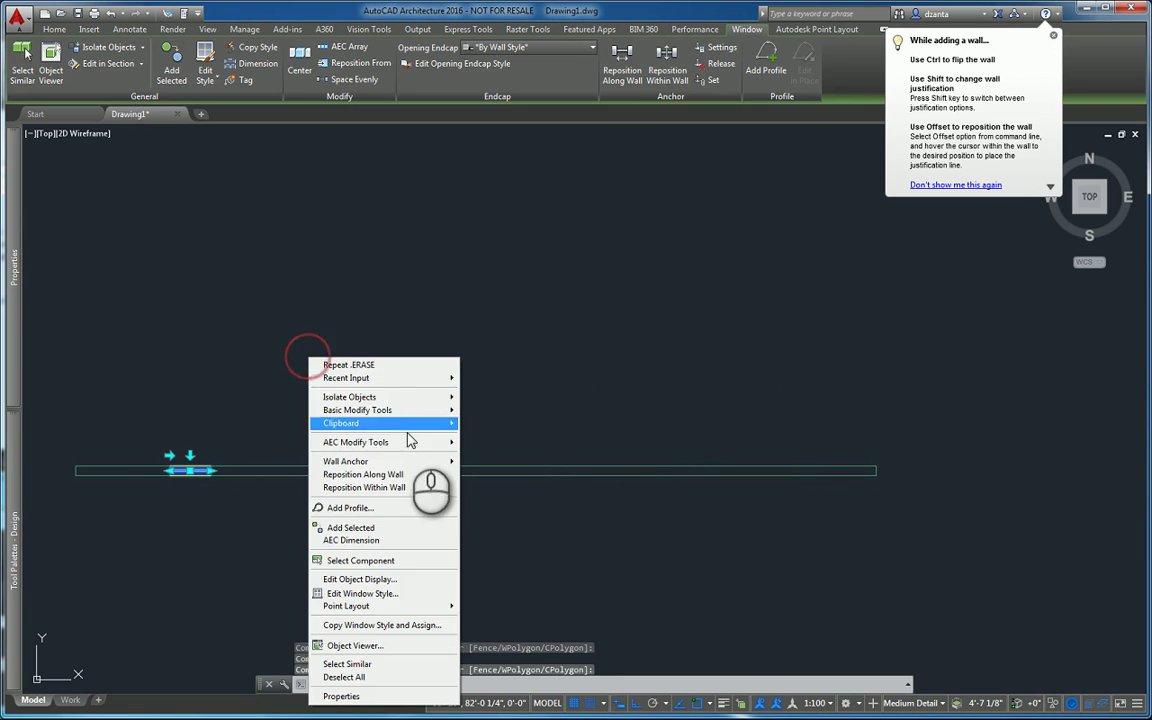
pyautogui.moveTo(409, 441)
pyautogui.click(490, 489)
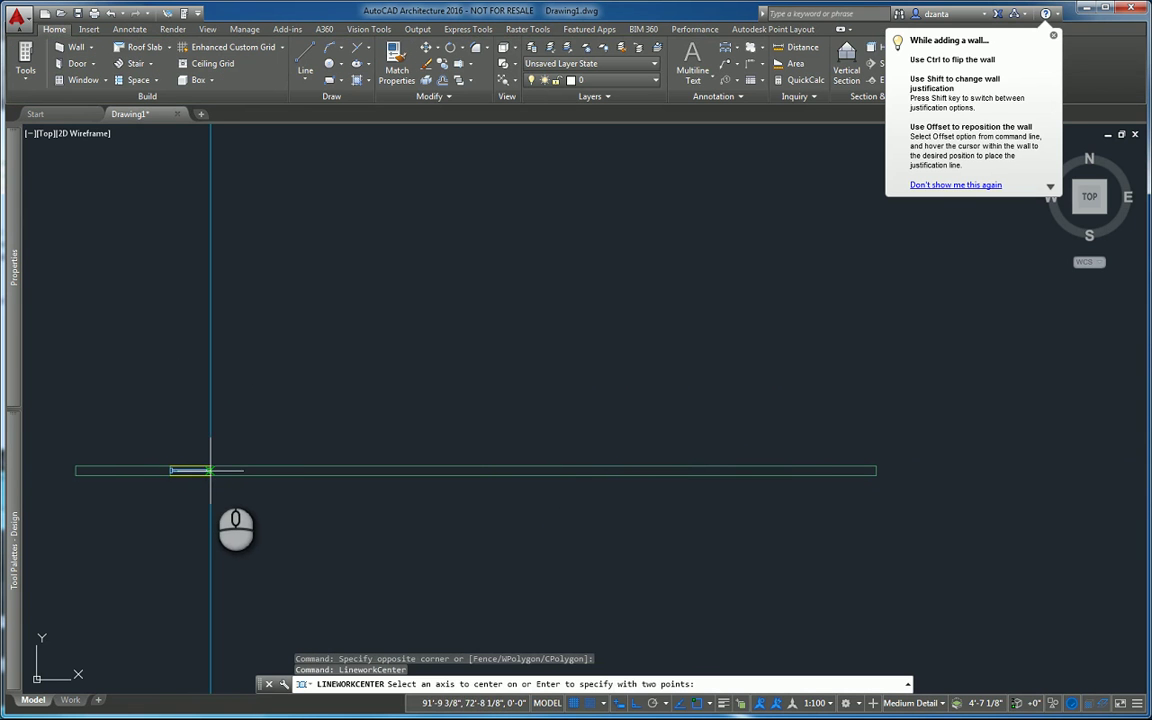
pyautogui.press('Return')
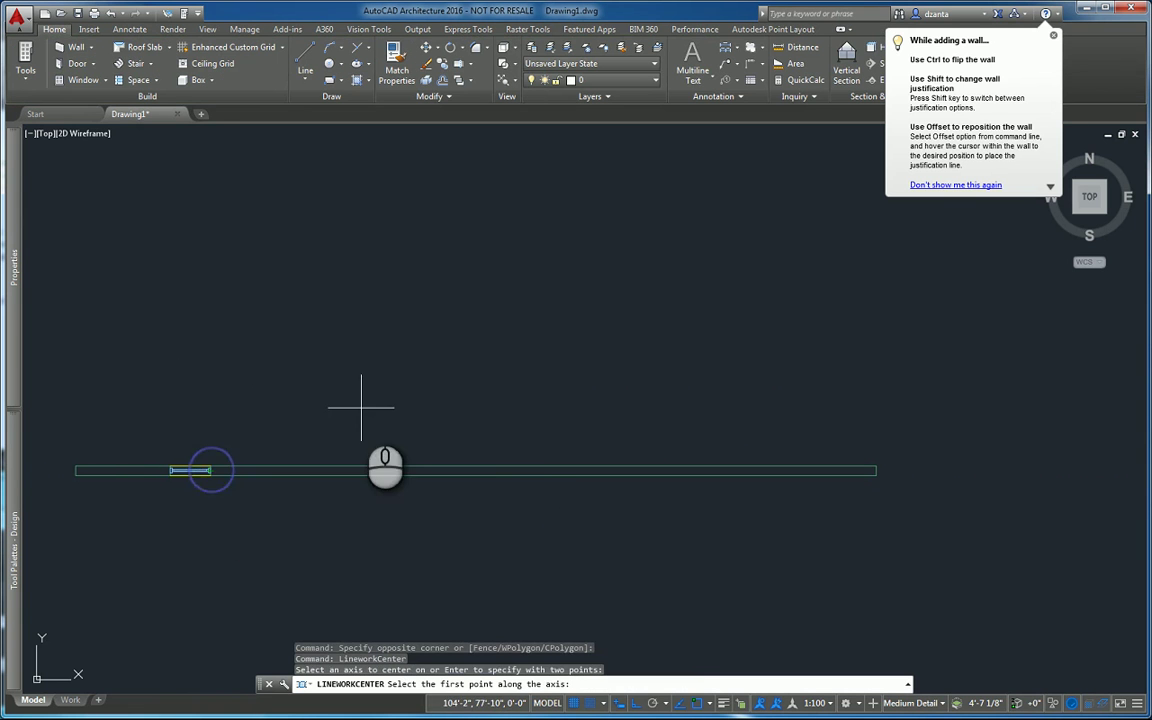
pyautogui.click(361, 470)
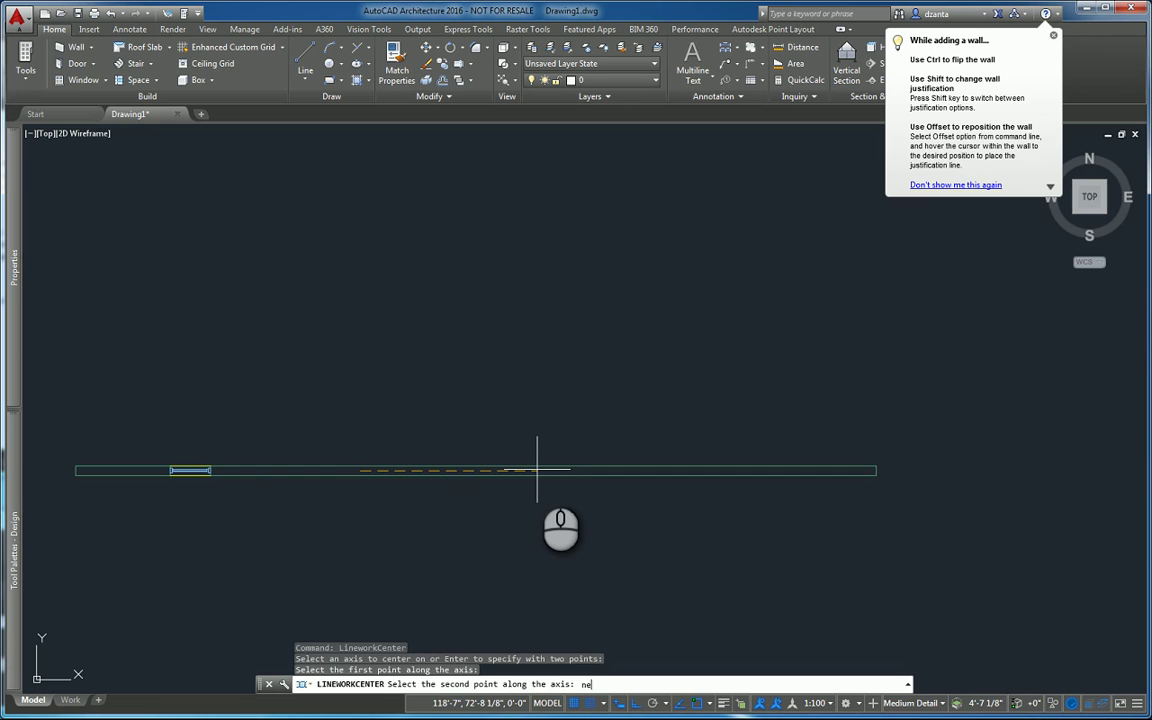
pyautogui.click(540, 467)
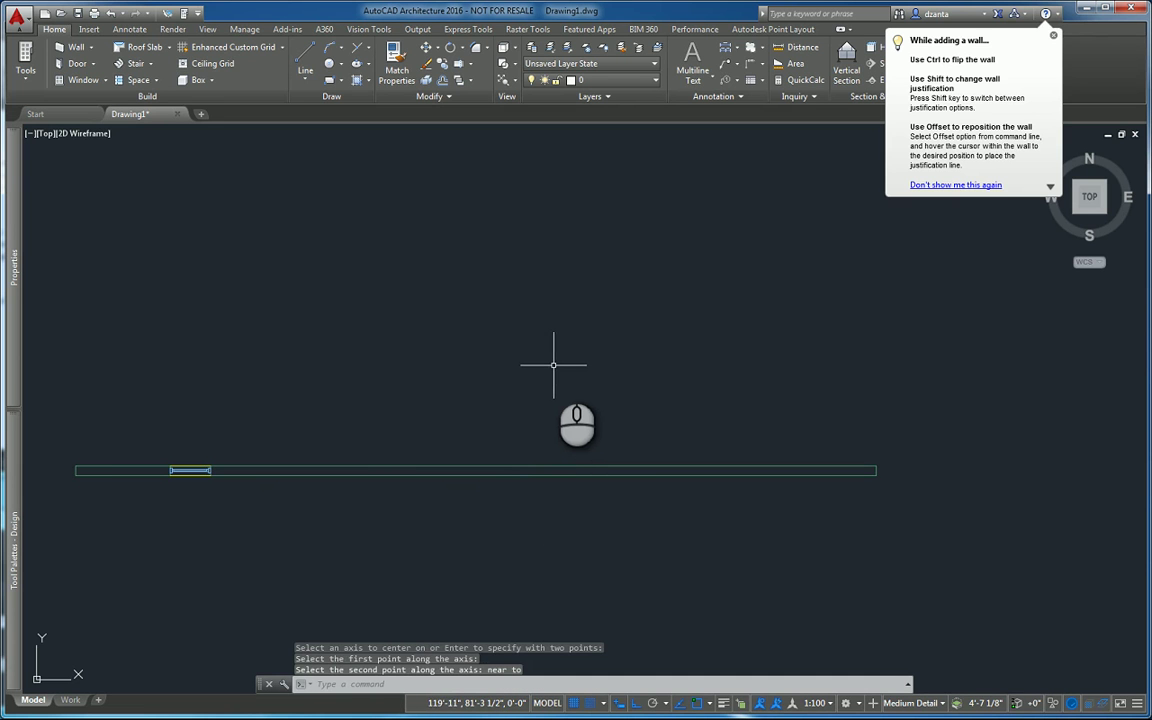